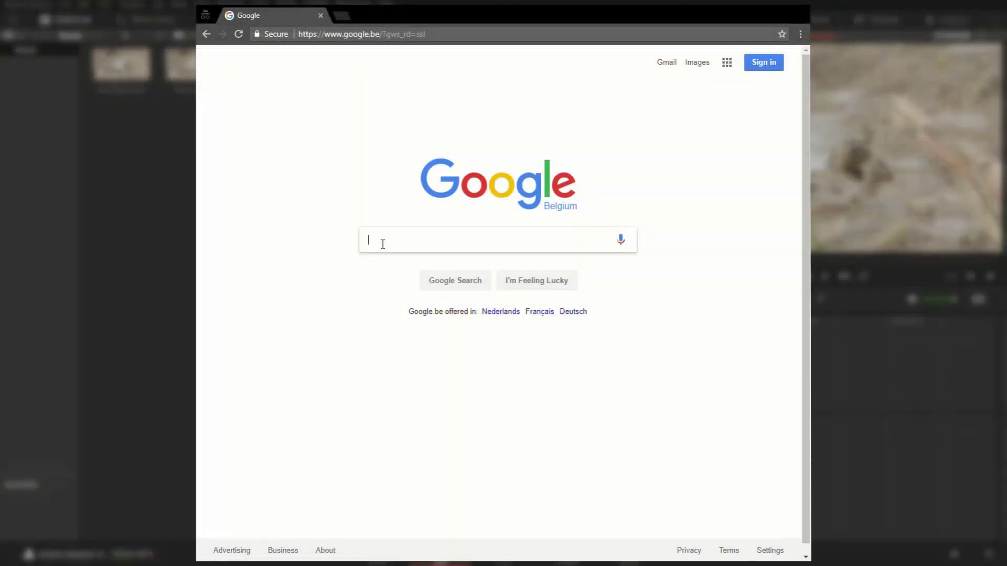
- Search Google for 'ddmf metaplugin' using the autocomplete suggestion
type("DDMF Met")
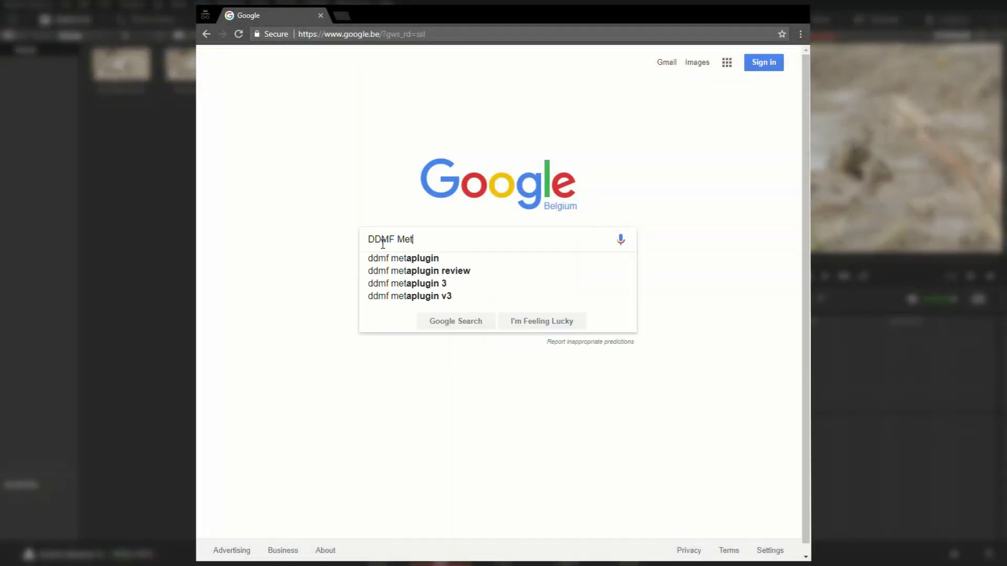
type("aplugin")
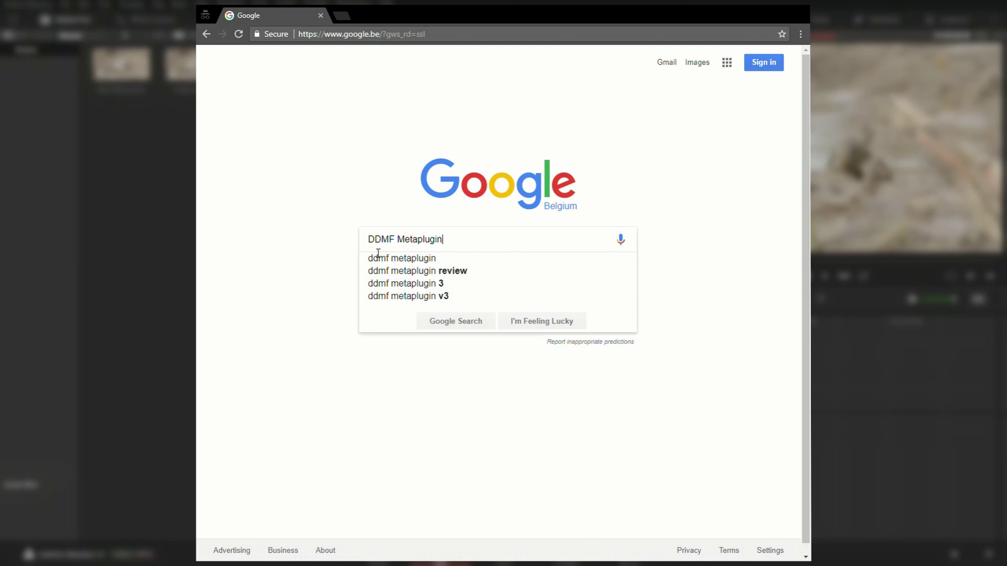
left_click(375, 258)
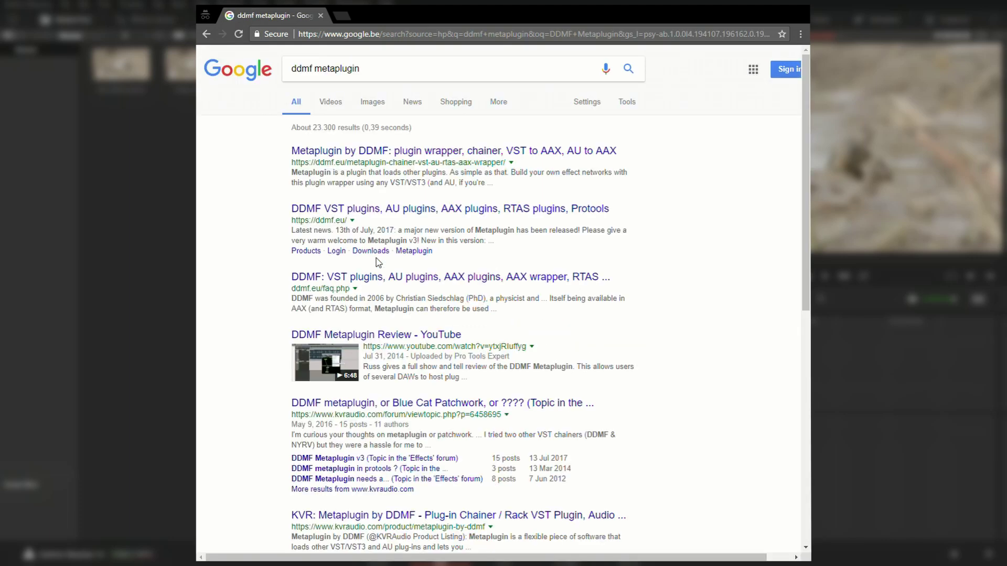
- Open the DDMF Metaplugin result and scroll down to the Demo (Win) and Demo (Mac) buttons
left_click(410, 157)
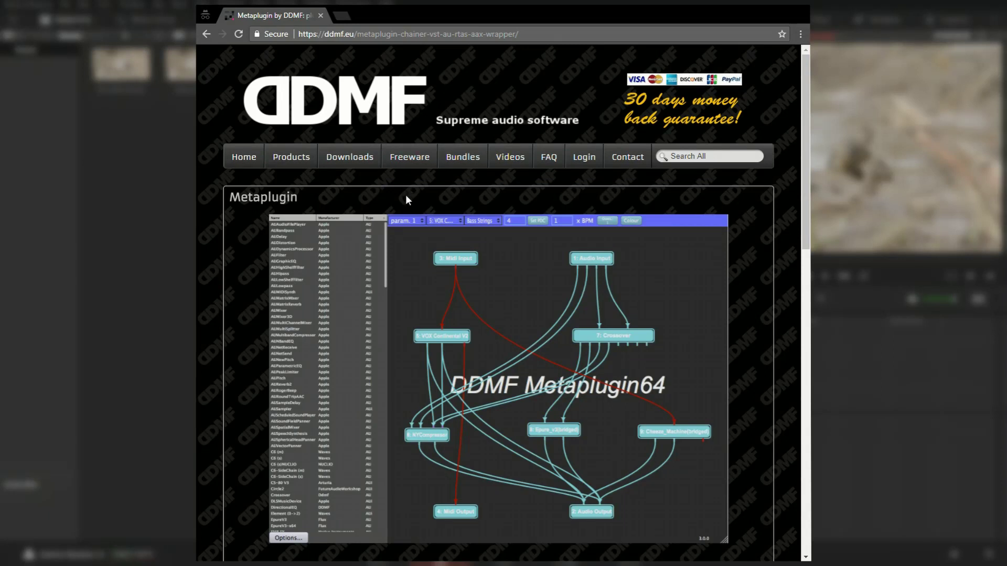
scroll(406, 199, "down", 3)
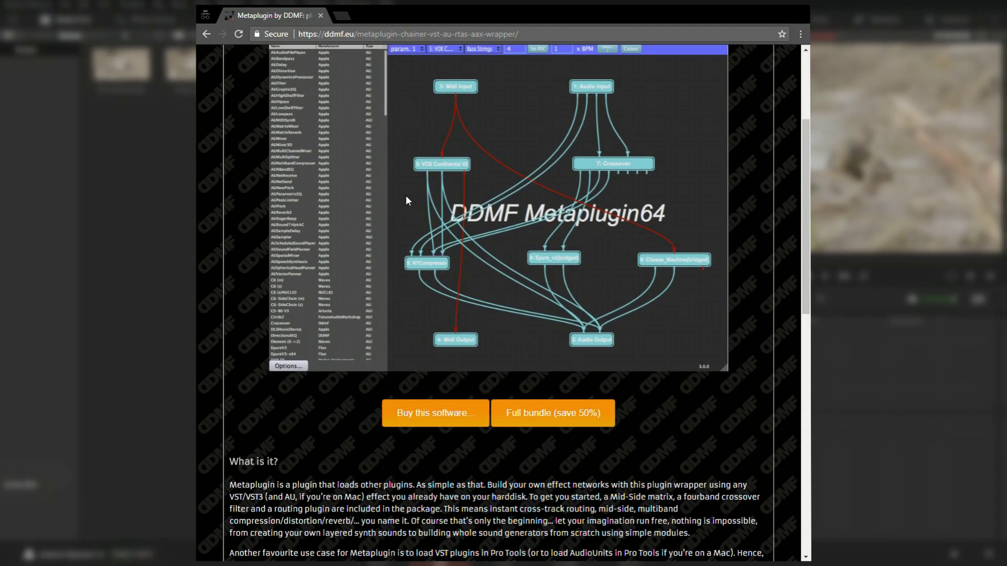
scroll(406, 200, "down", 6)
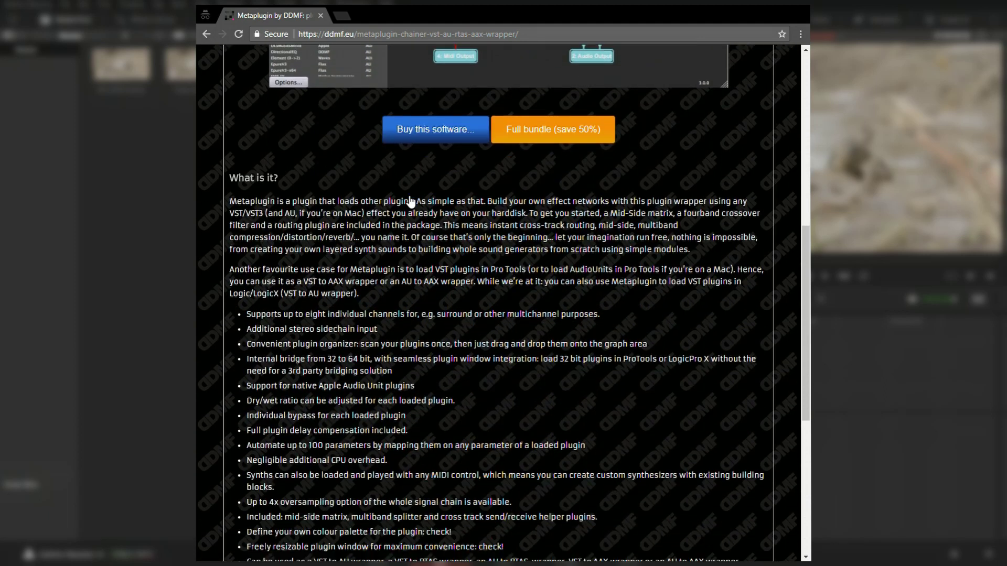
scroll(411, 198, "down", 5)
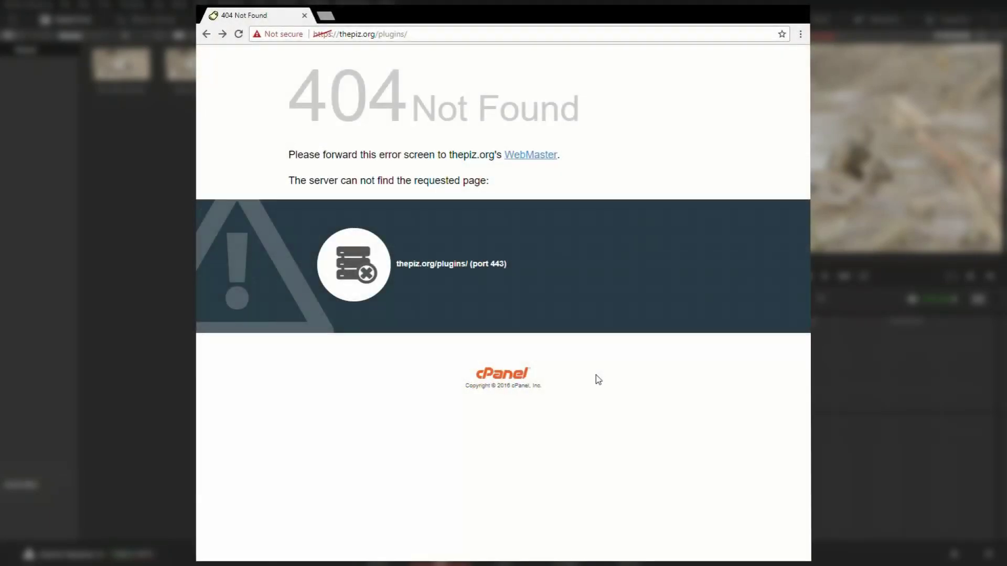
- Load the pasted shared Google Drive link and open its MidiIn 64bit folder
left_click(447, 34)
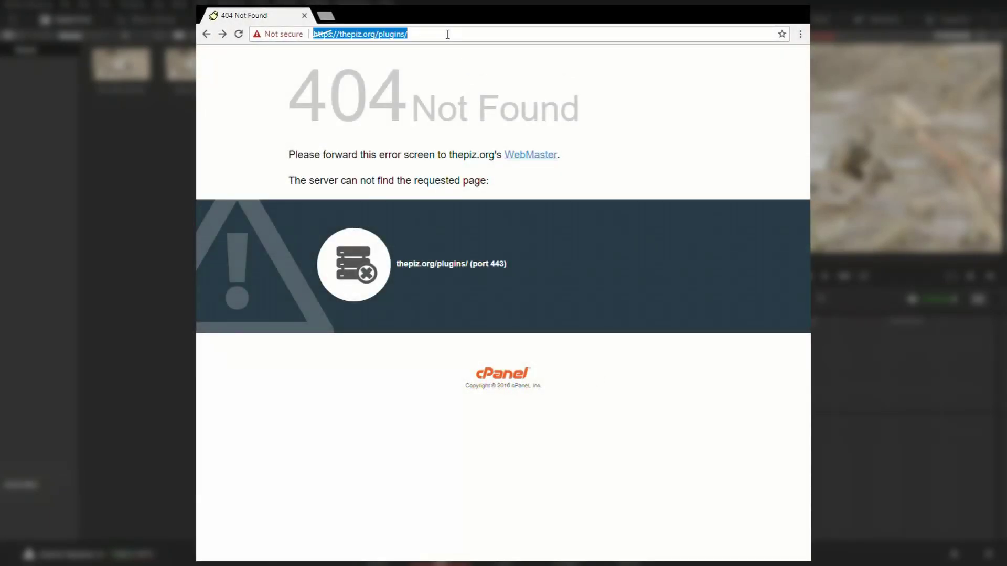
key("Return")
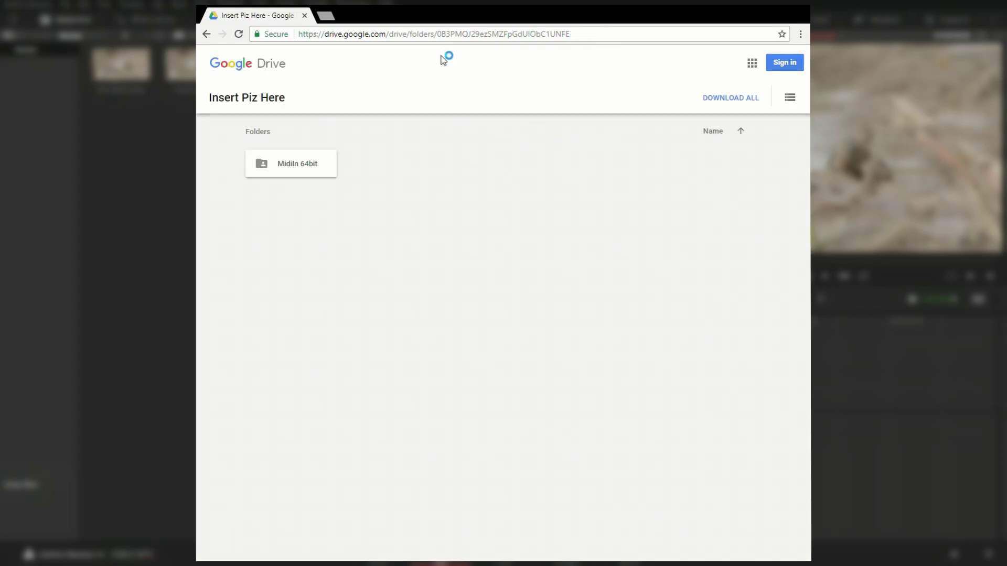
left_click(309, 165)
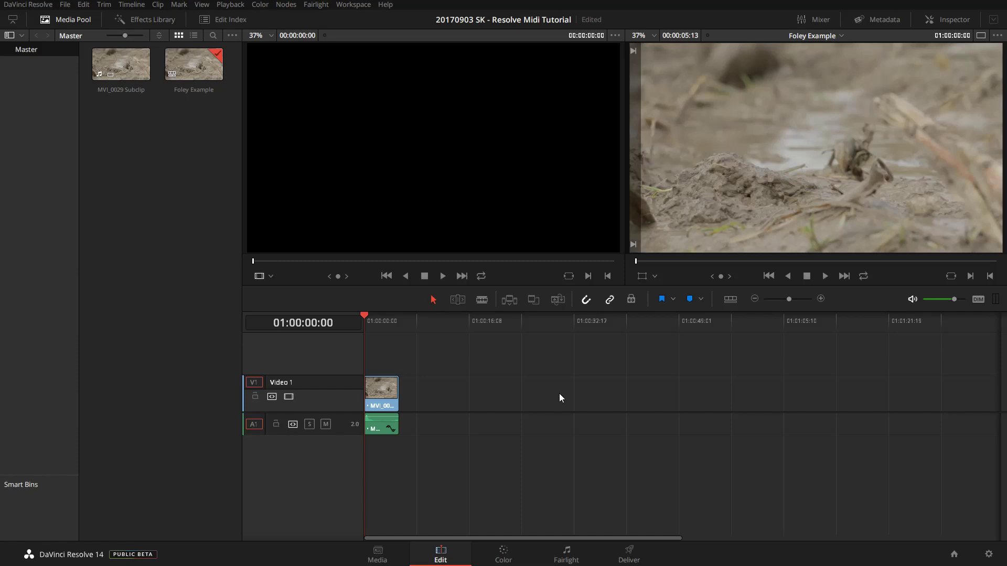
left_click(32, 4)
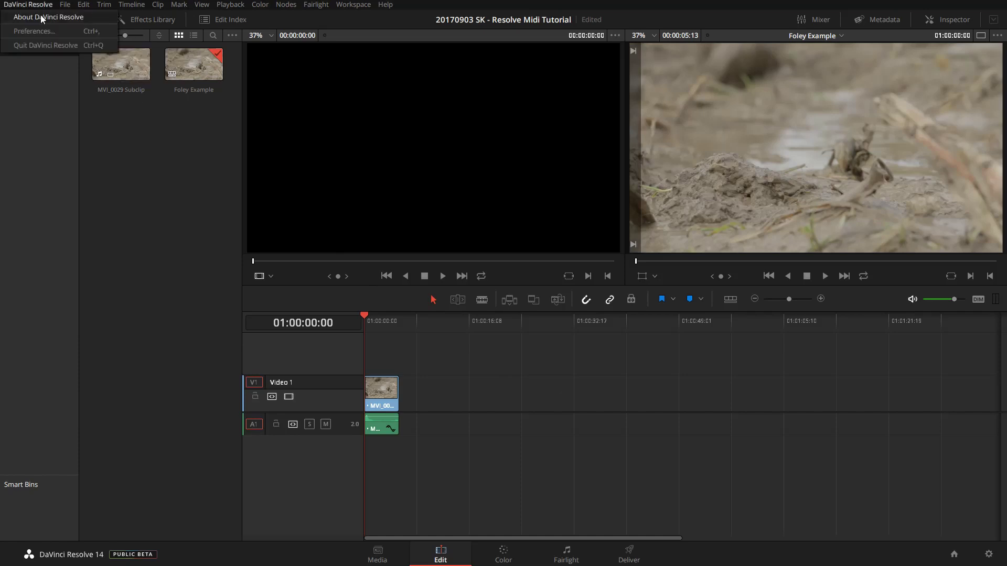
left_click(33, 33)
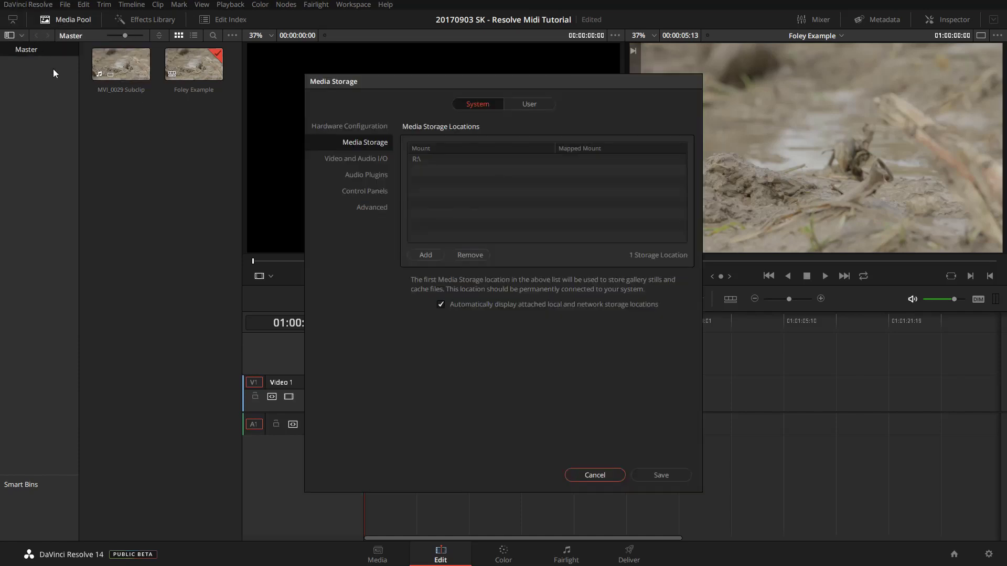
left_click(362, 176)
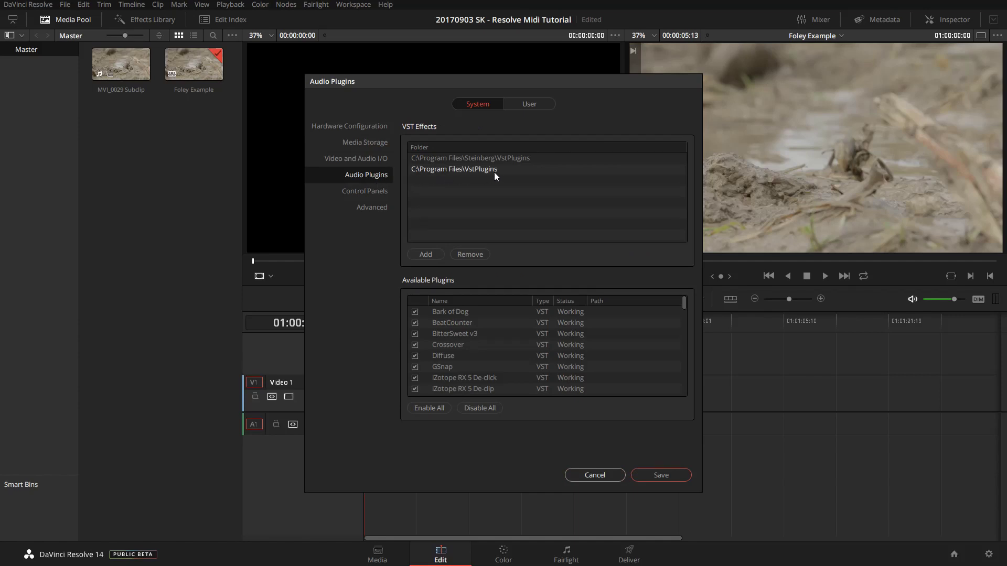
left_click_drag(687, 301, 683, 328)
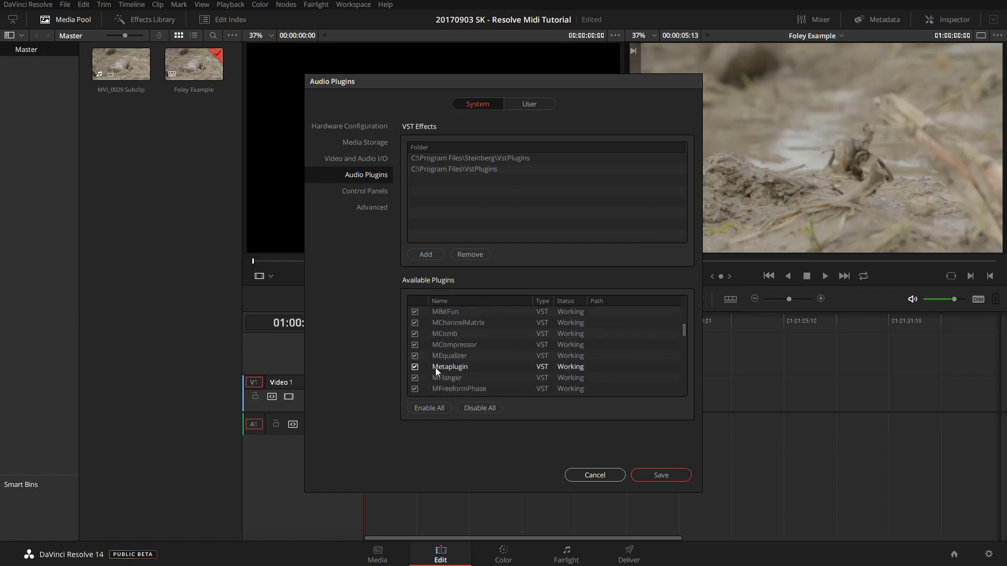
left_click(602, 476)
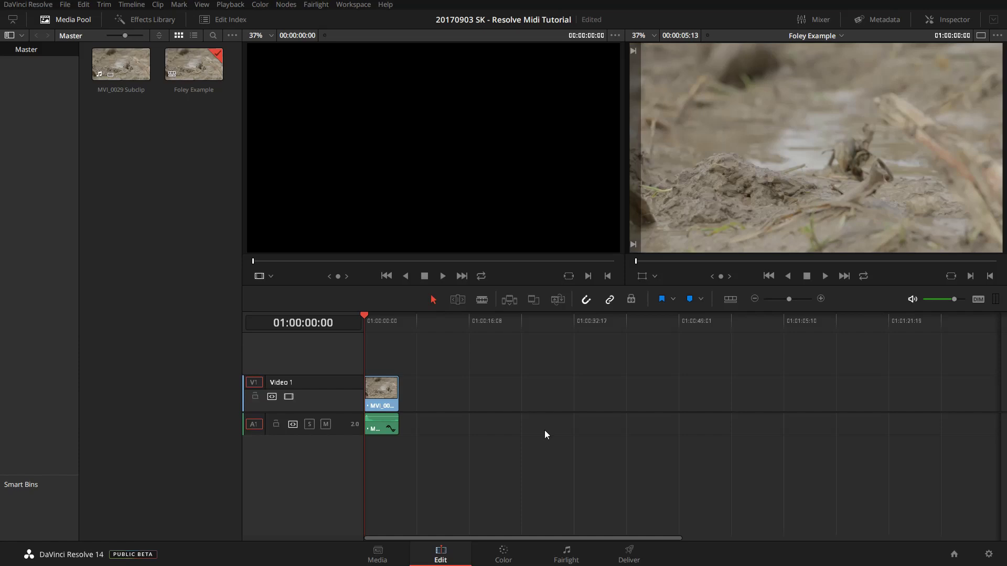
- On the Fairlight page, add an Aux 1 bus with Stereo format via Fairlight > Bus Format
left_click(566, 554)
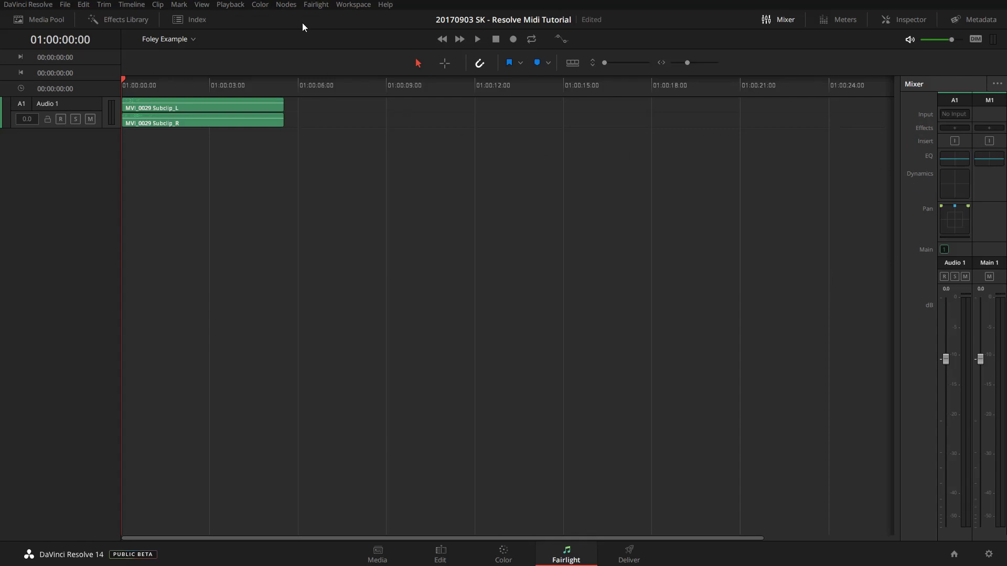
left_click(315, 4)
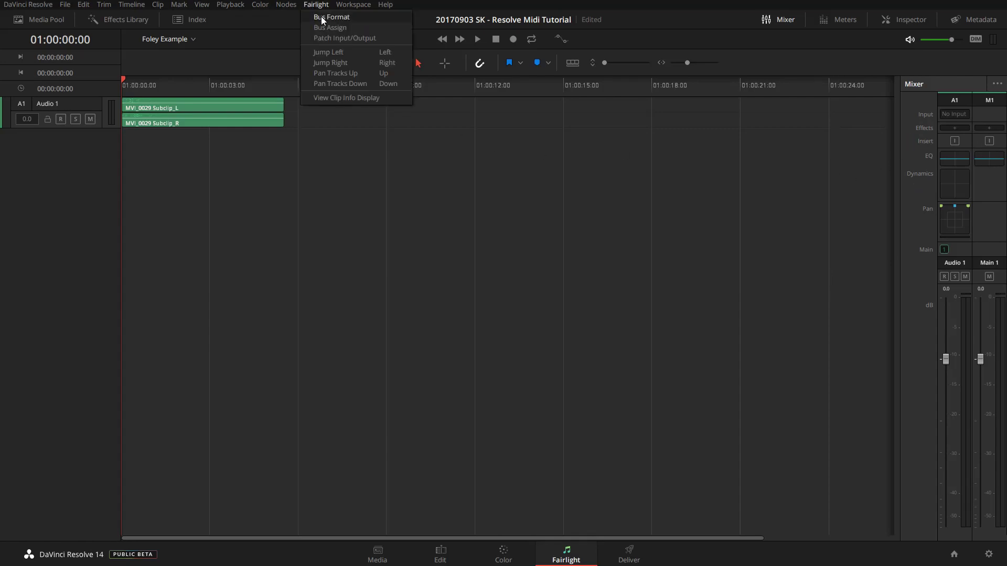
left_click(321, 17)
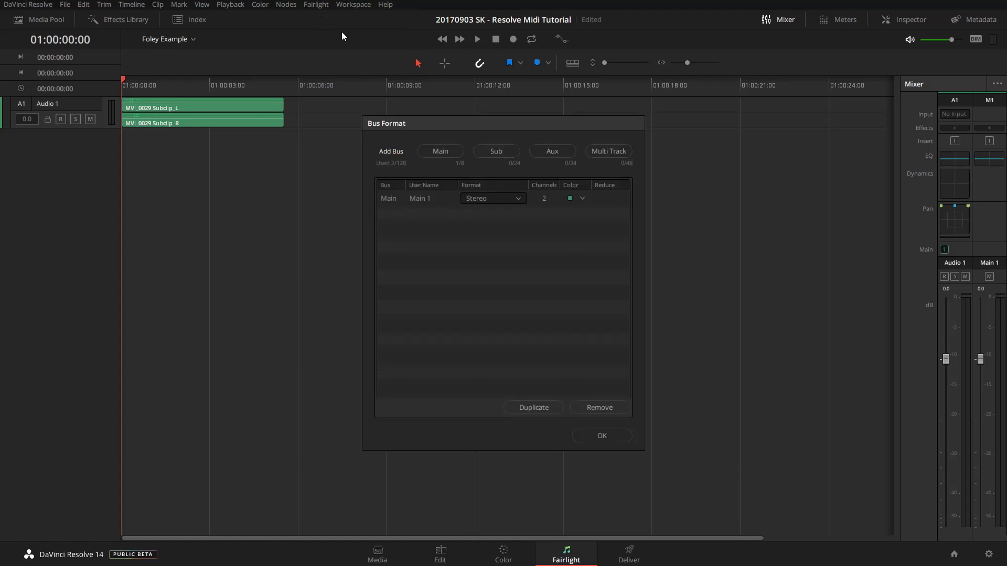
left_click(546, 151)
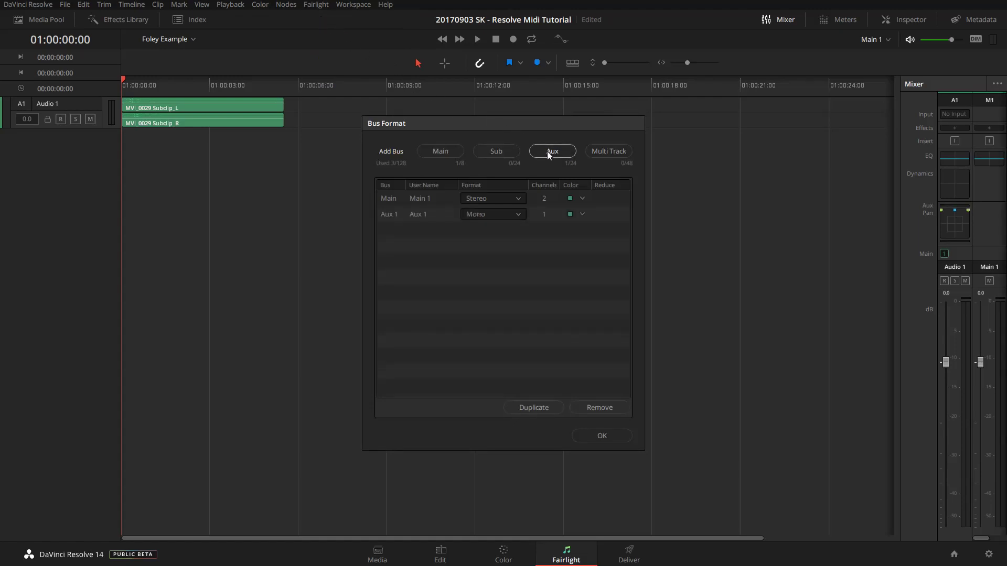
left_click(518, 215)
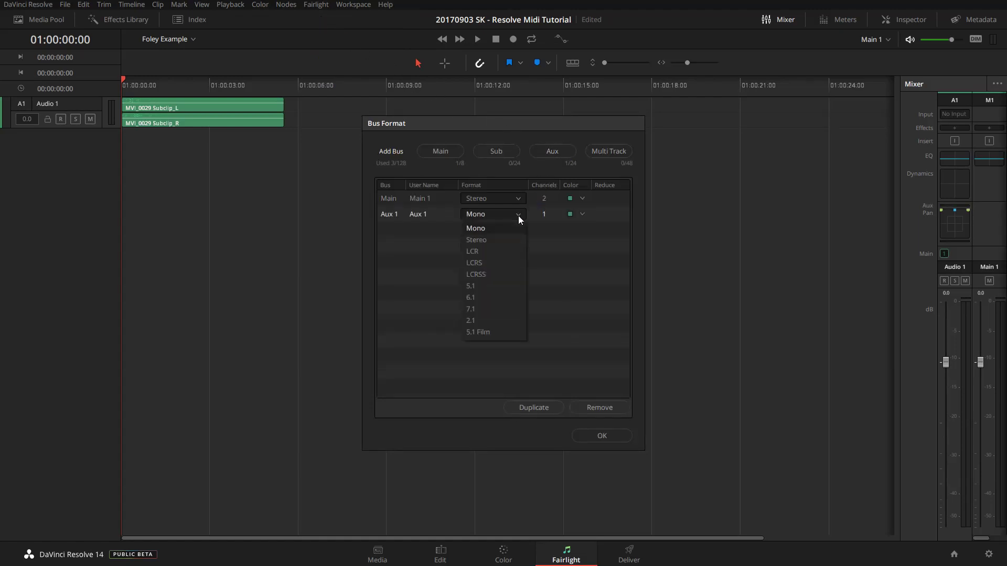
left_click(489, 240)
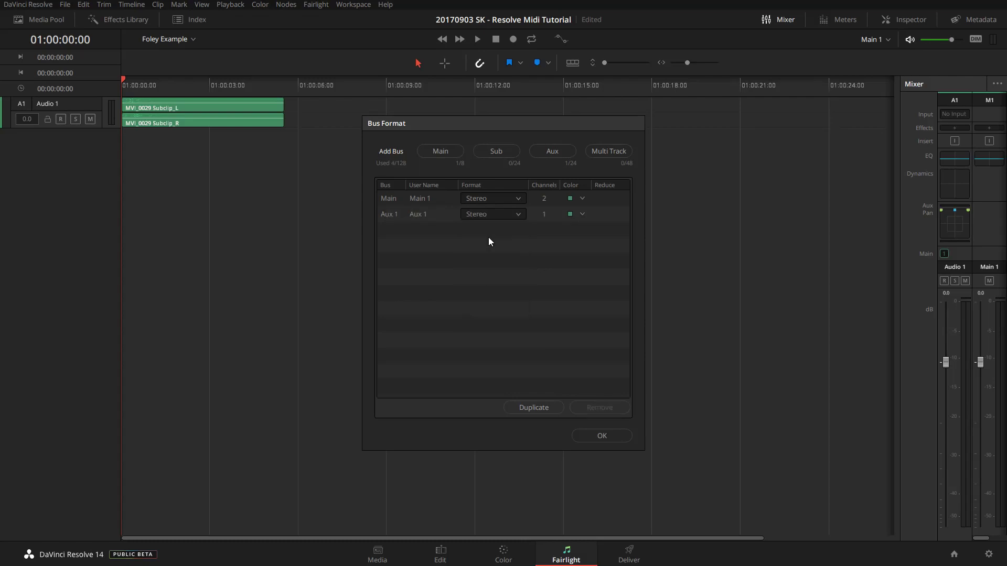
left_click(599, 435)
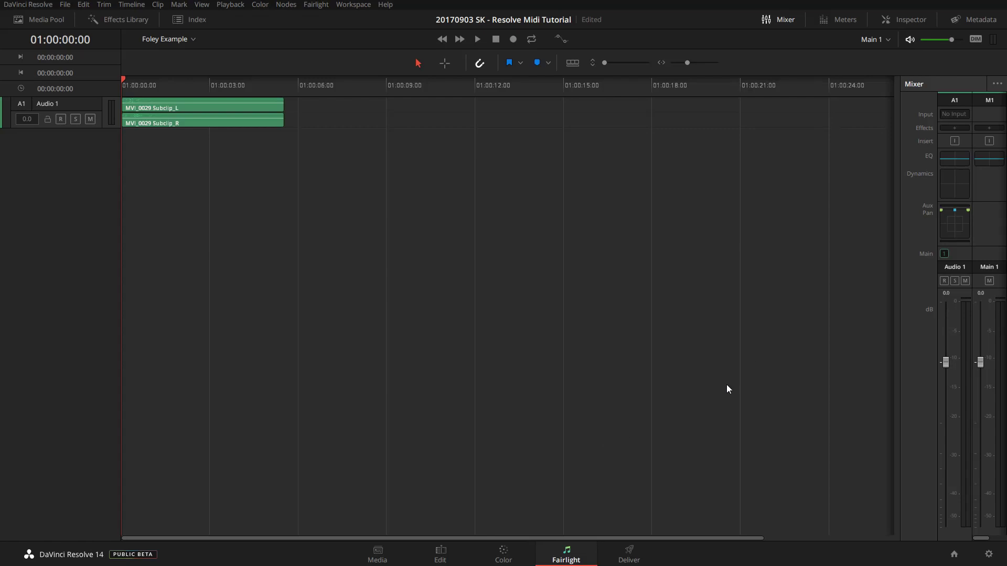
- Widen the mixer and insert Metaplugin as an effect on the Aux 1 bus
left_click_drag(897, 216, 841, 219)
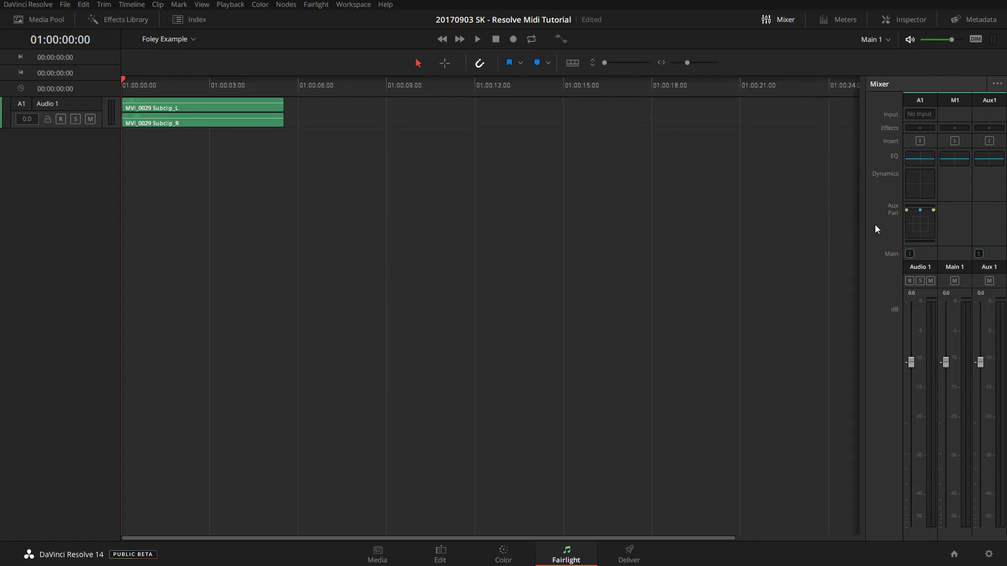
left_click(990, 128)
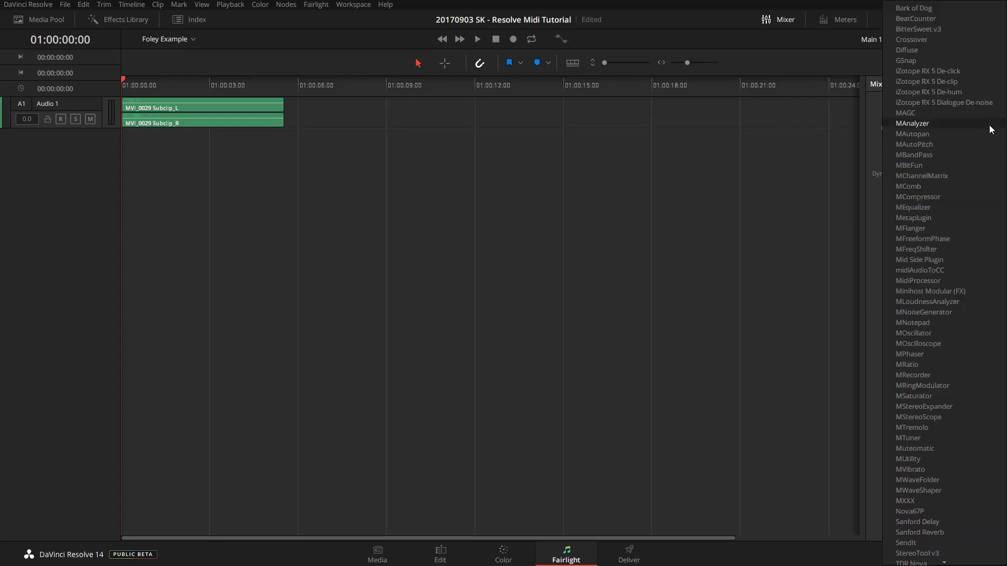
left_click(927, 217)
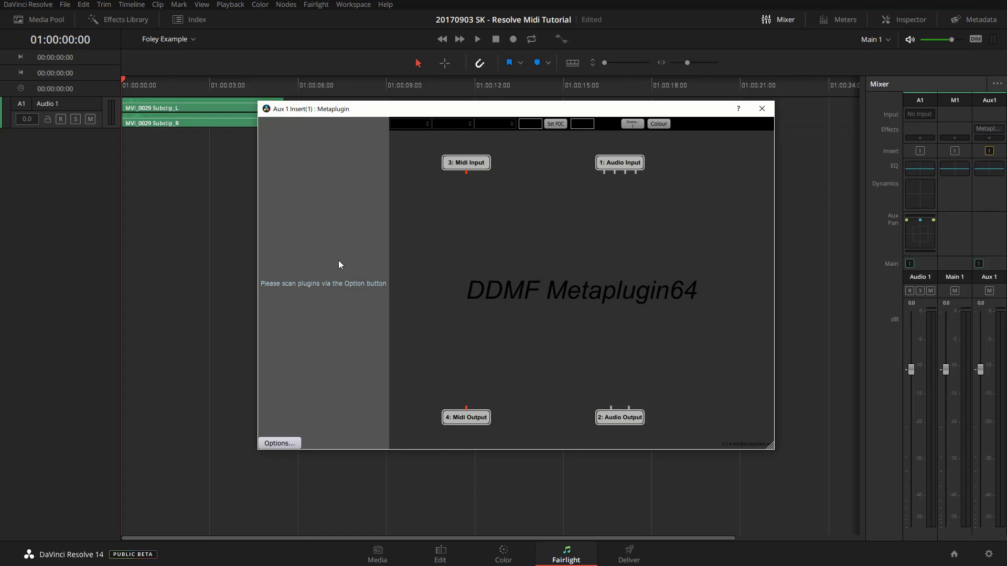
- Have Metaplugin scan the chosen folders for new or updated VST plug-ins
left_click(282, 441)
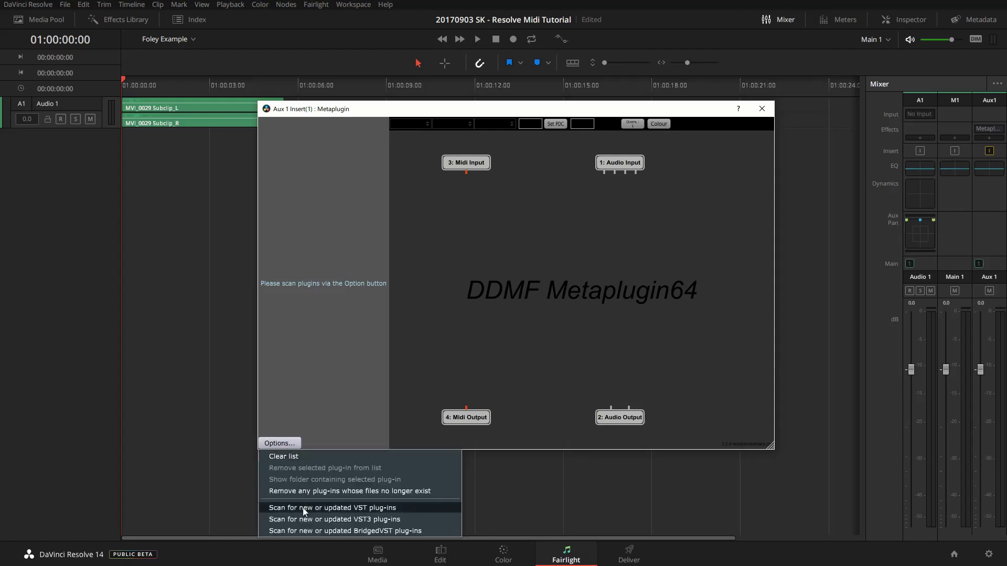
left_click(377, 509)
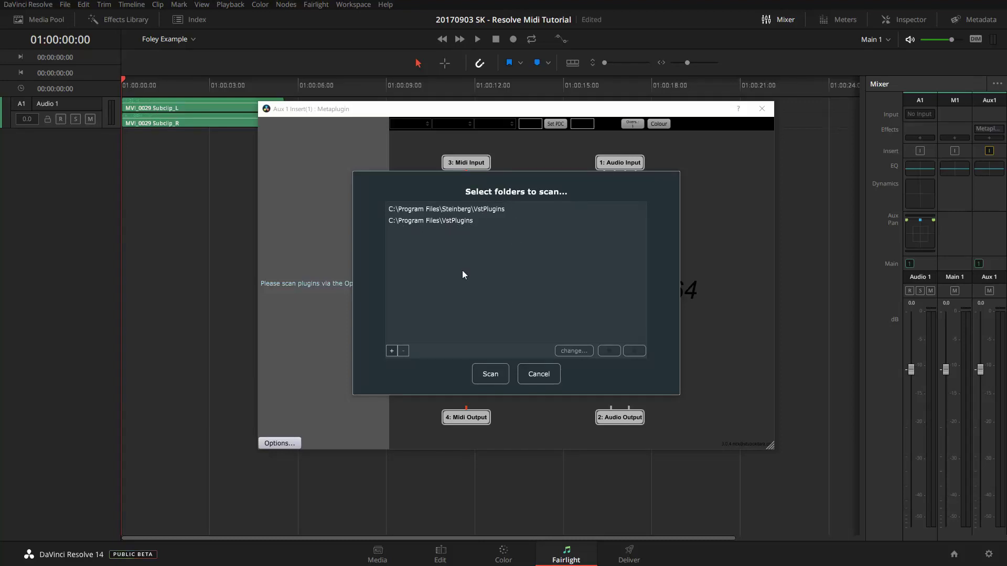
left_click(489, 374)
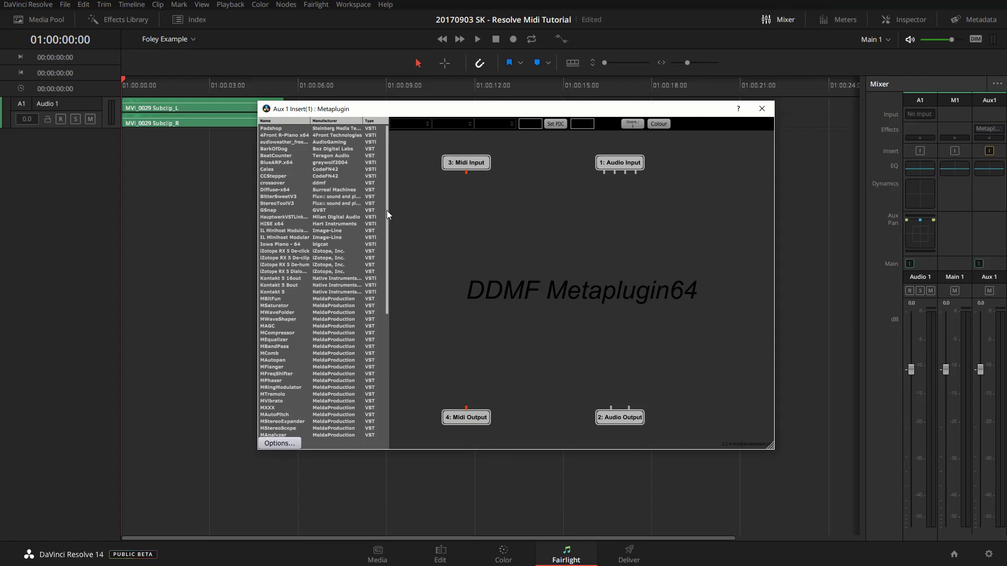
- Add a midiIn node to the Metaplugin graph, placed below Midi Input
left_click_drag(386, 210, 387, 335)
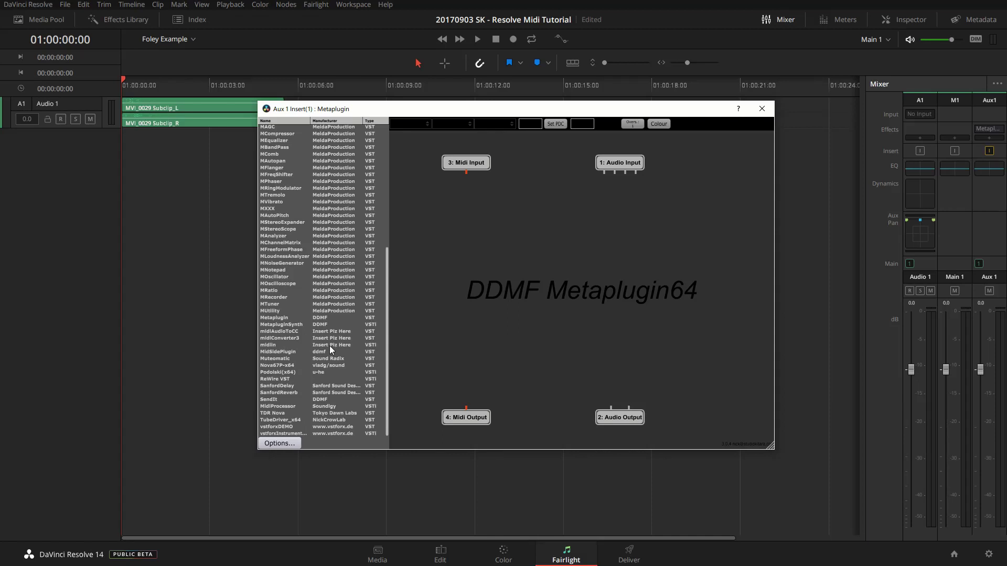
left_click_drag(269, 345, 350, 348)
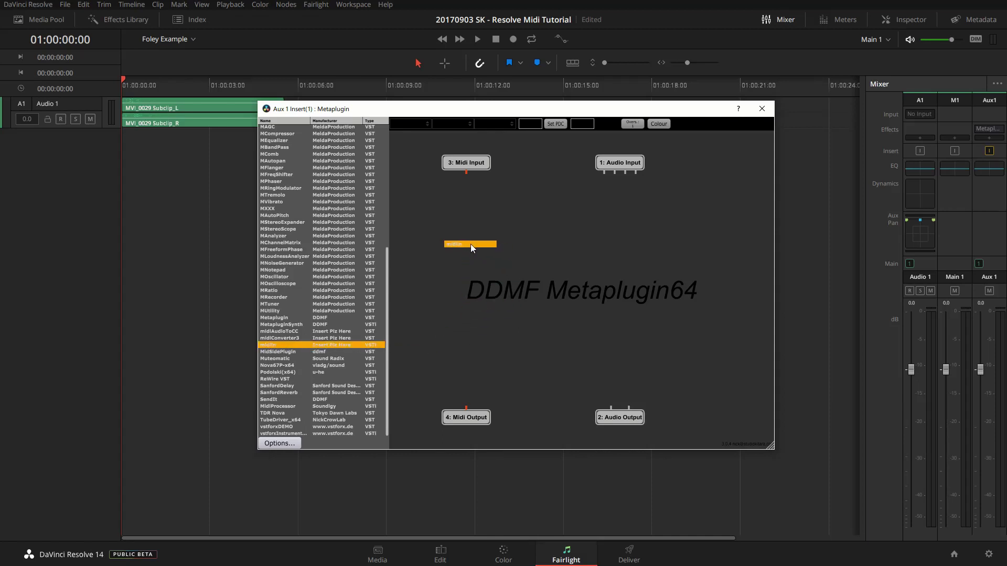
left_click_drag(470, 244, 467, 201)
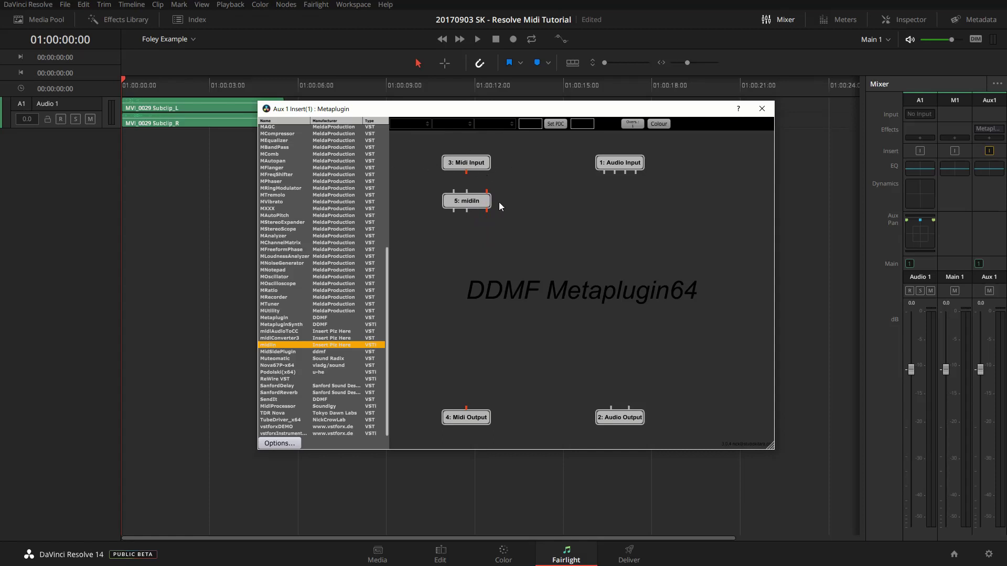
- Set the midiIn node's MIDI input device to USB Keystation 88es
double_click(470, 200)
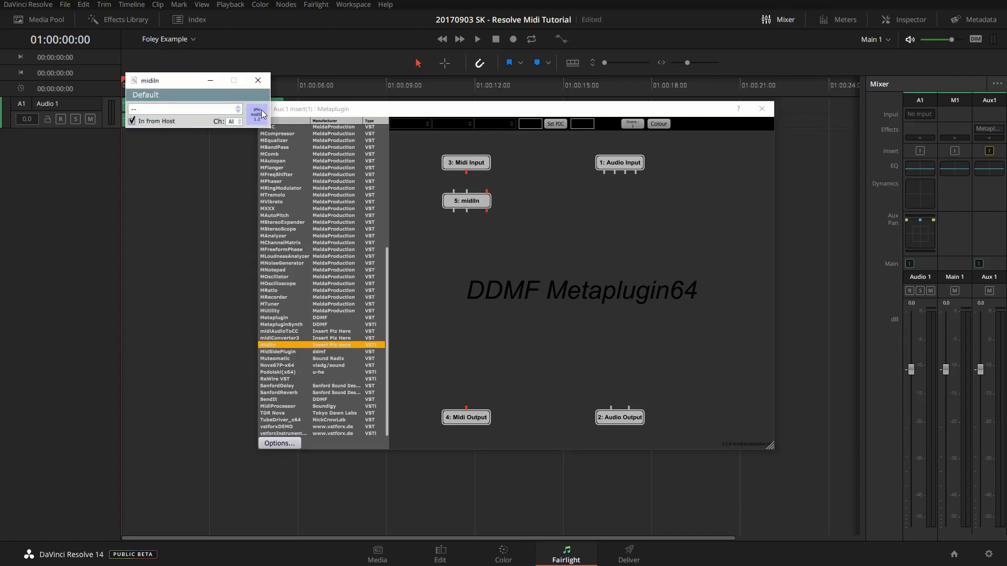
left_click(236, 109)
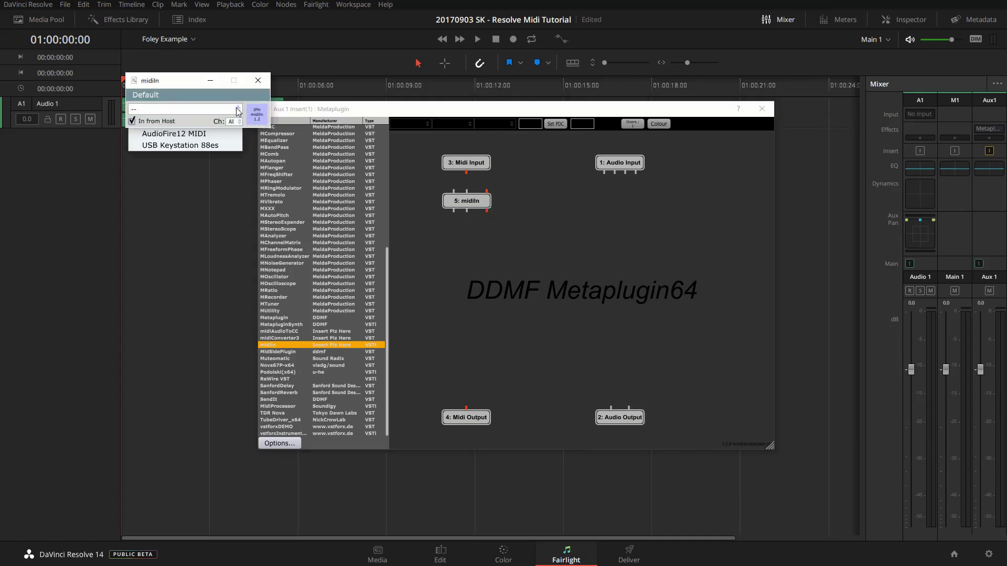
left_click(208, 146)
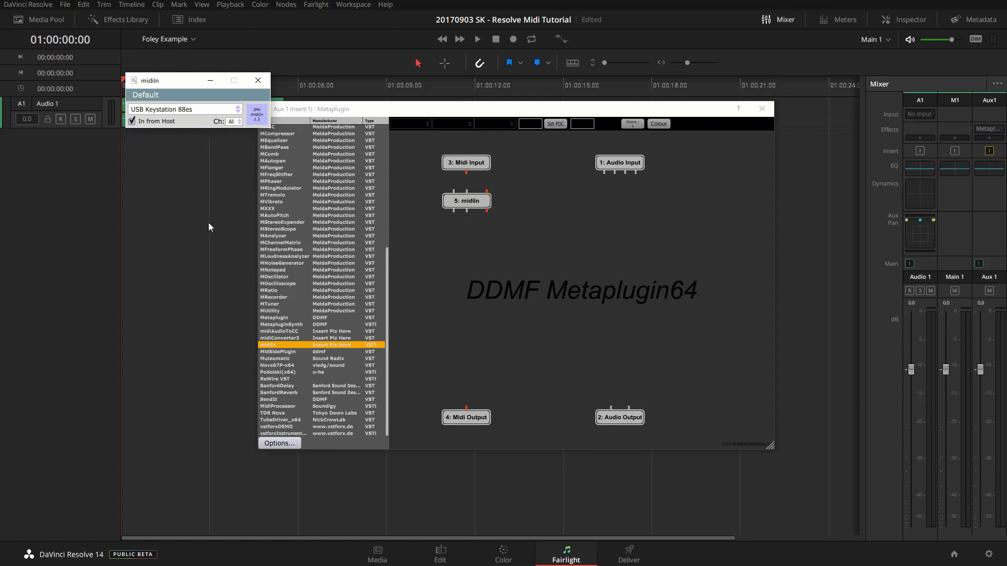
- Add a Native Instruments Kontakt 5 node to the graph, positioned further right
left_click(258, 81)
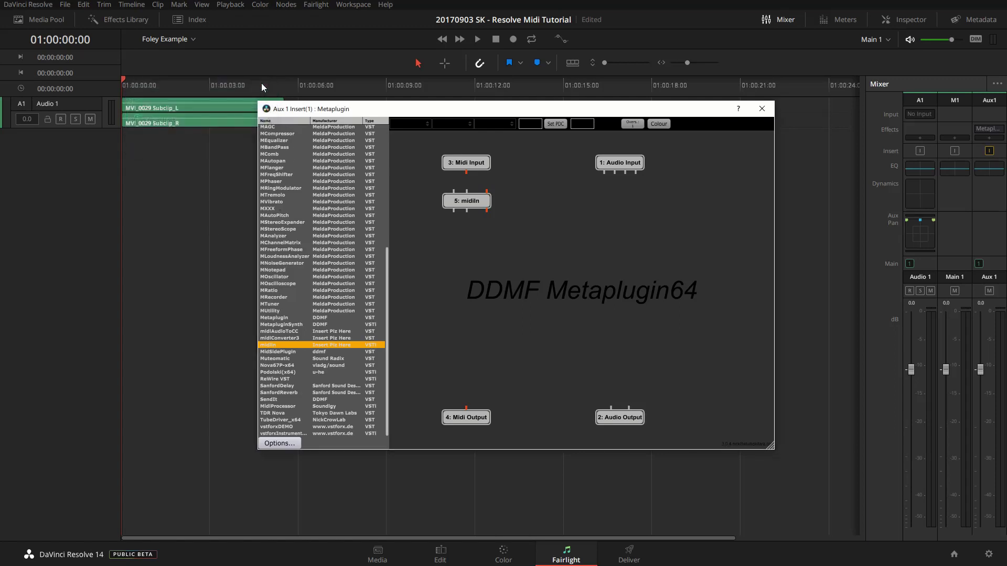
right_click(477, 255)
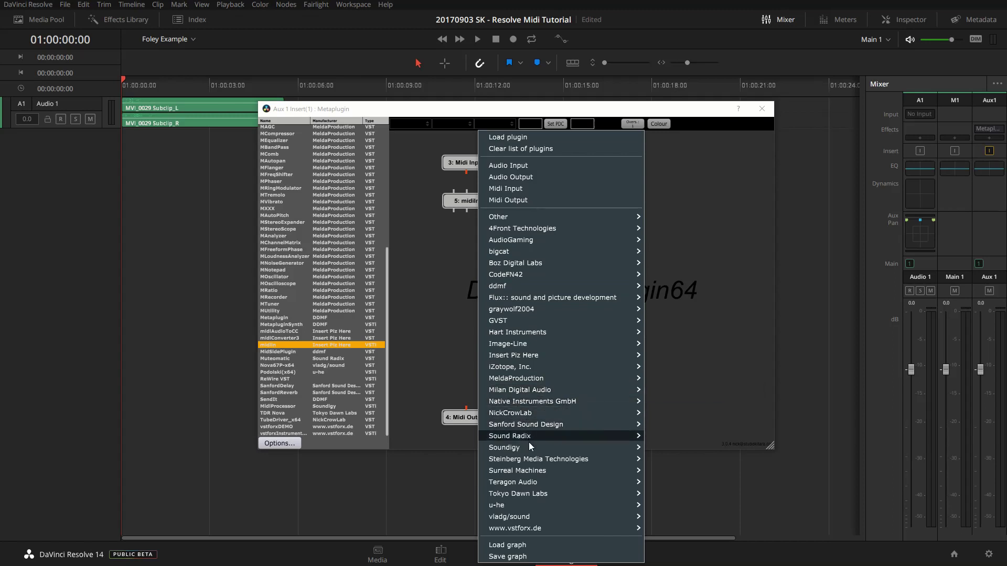
mouse_move(530, 460)
mouse_move(537, 401)
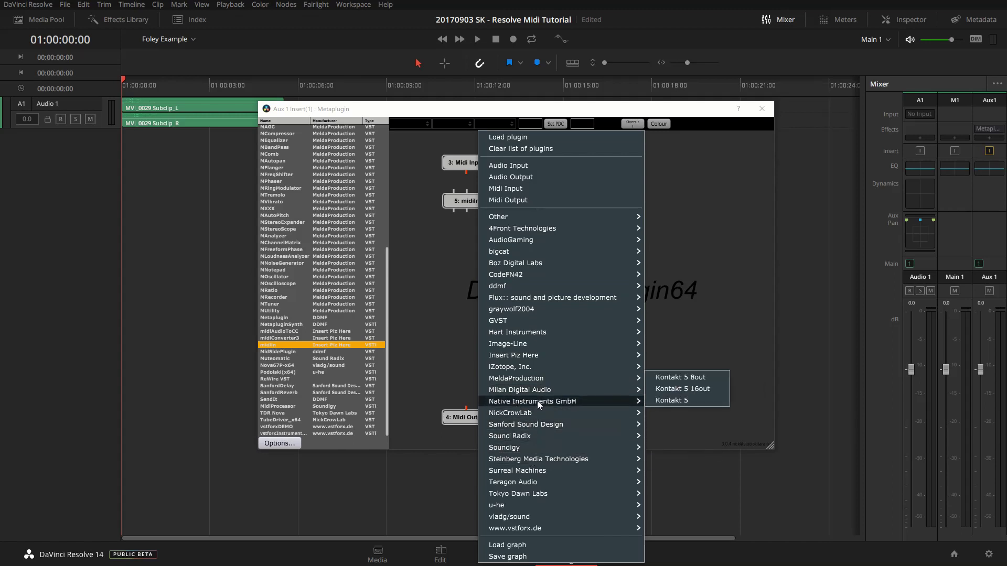
left_click(667, 400)
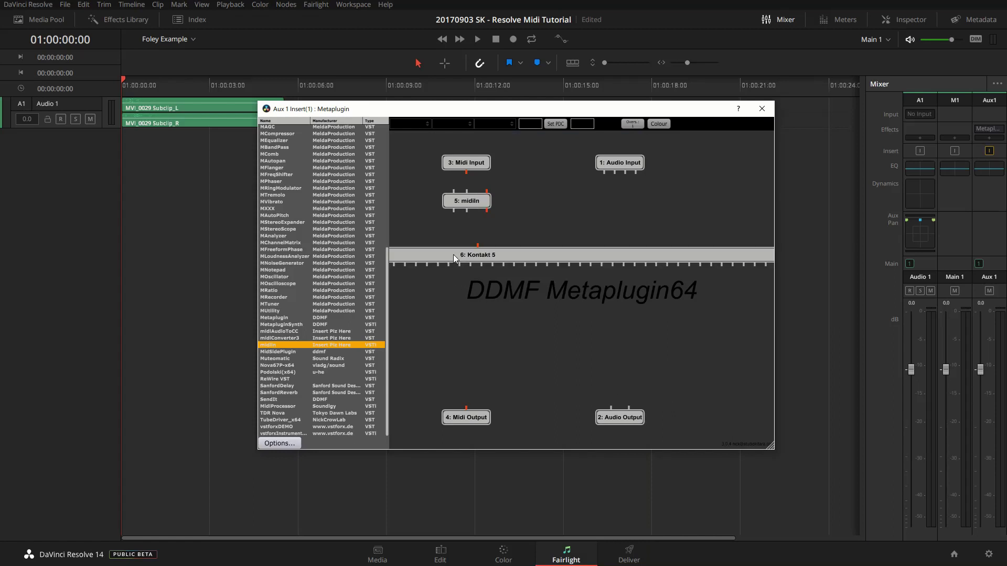
left_click_drag(454, 254, 725, 251)
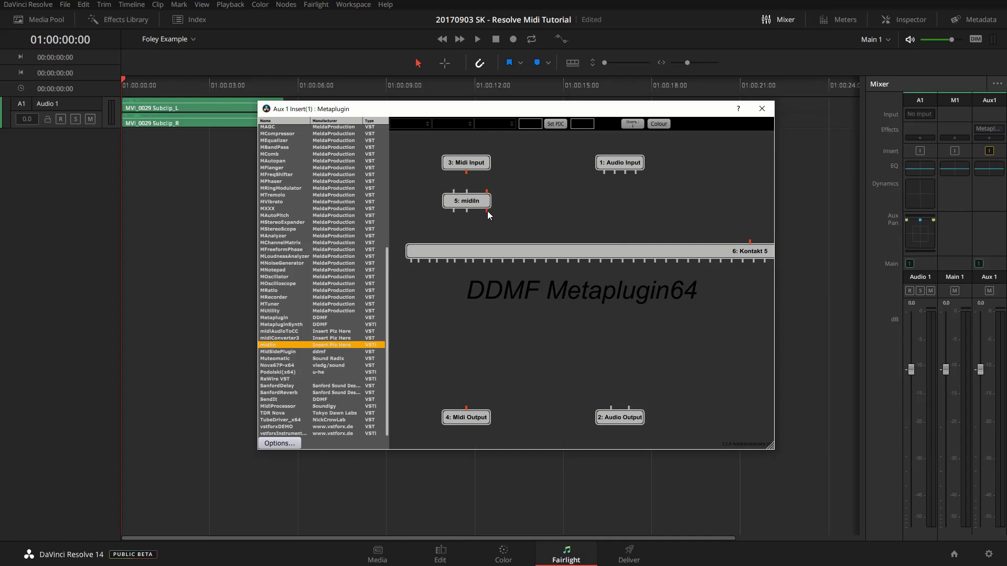
- Wire midiIn into Kontakt 5 and both Kontakt 5 outputs into Audio Output
left_click_drag(487, 211, 750, 241)
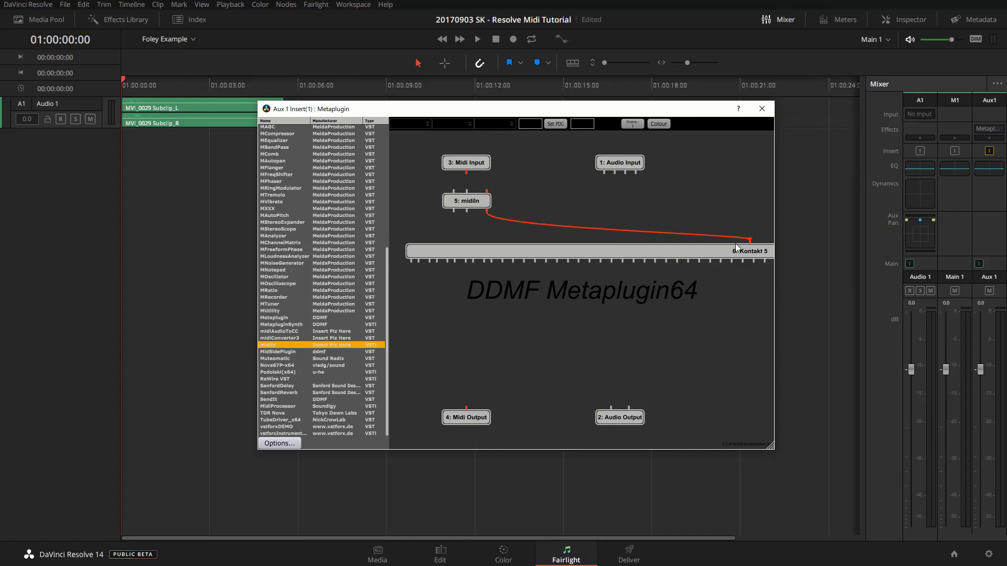
left_click_drag(410, 261, 611, 407)
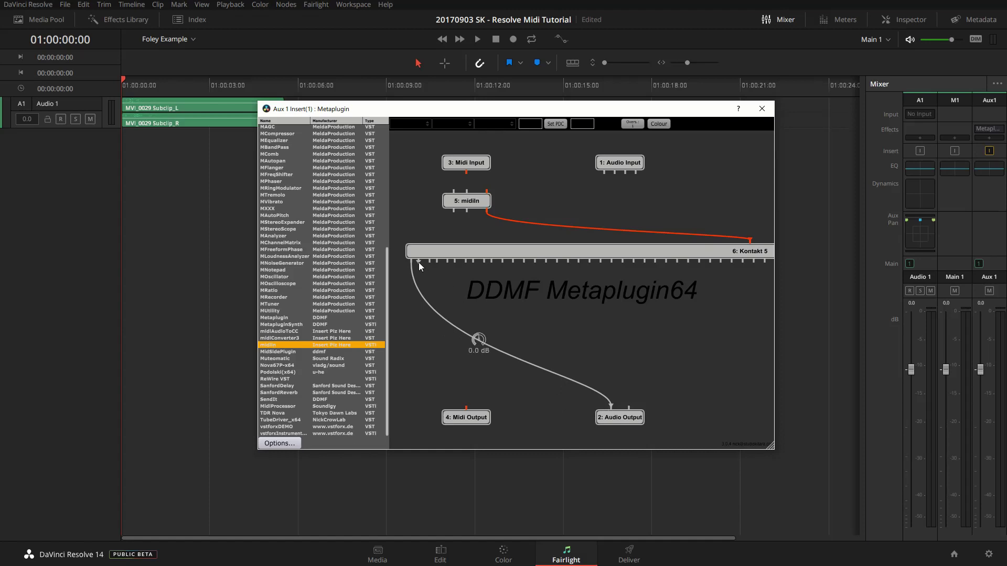
left_click_drag(418, 262, 628, 408)
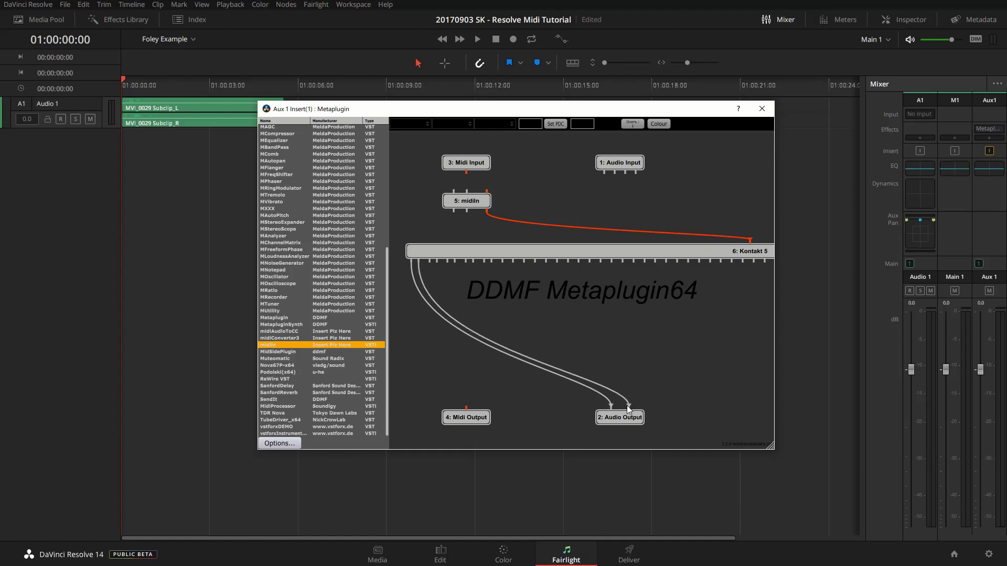
- Load the Edward Ultimate Shoes instrument into the Kontakt 5 rack
double_click(508, 251)
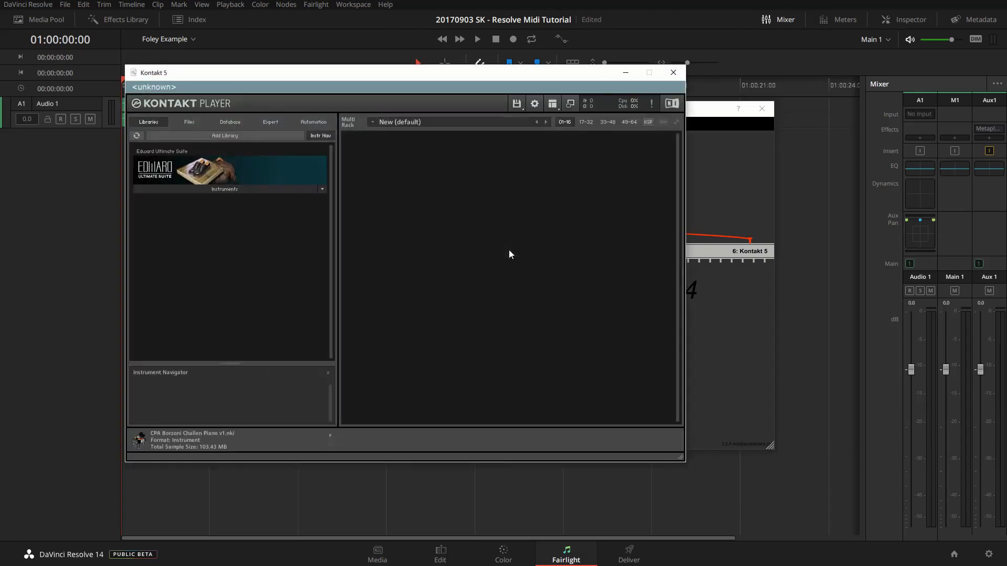
left_click(207, 190)
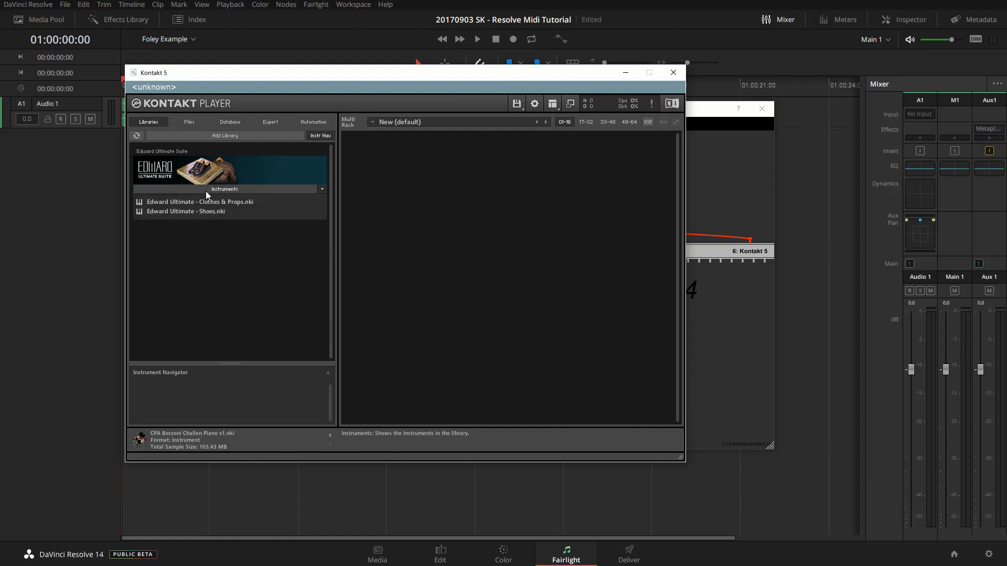
left_click_drag(194, 210, 473, 234)
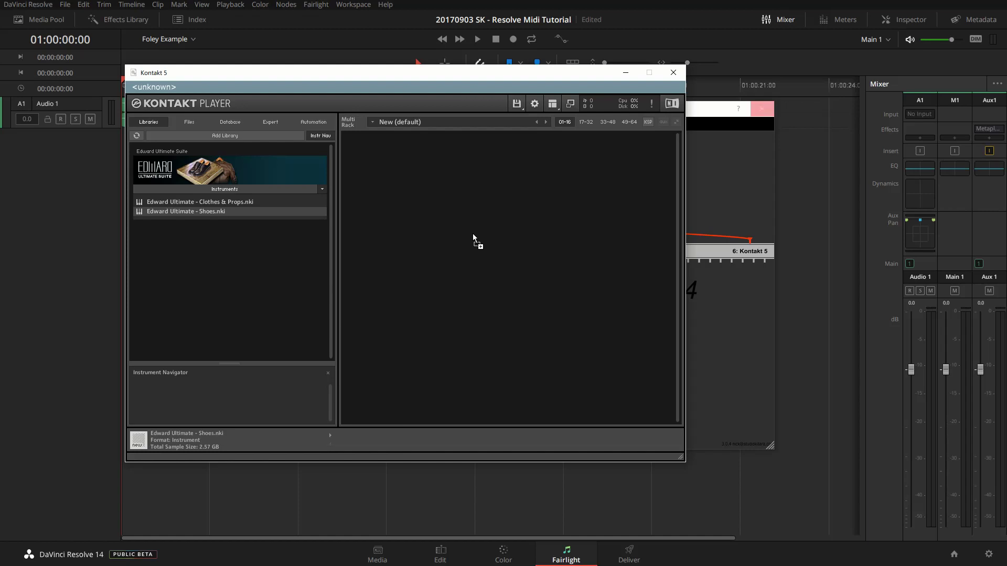
left_click_drag(473, 233, 473, 234)
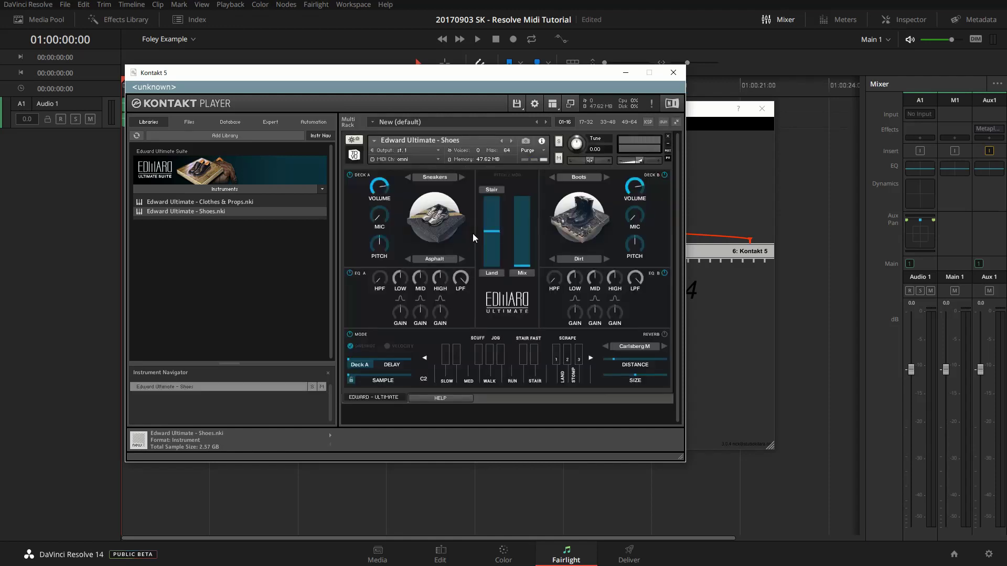
- Set Deck A to boots on a Dirt surface and Deck B's surface to water
left_click(445, 177)
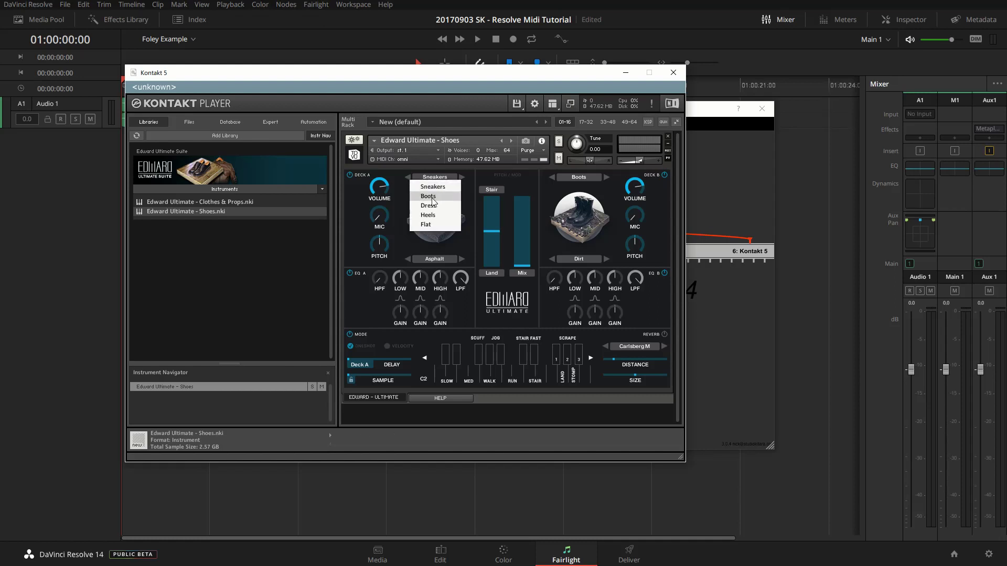
left_click(432, 197)
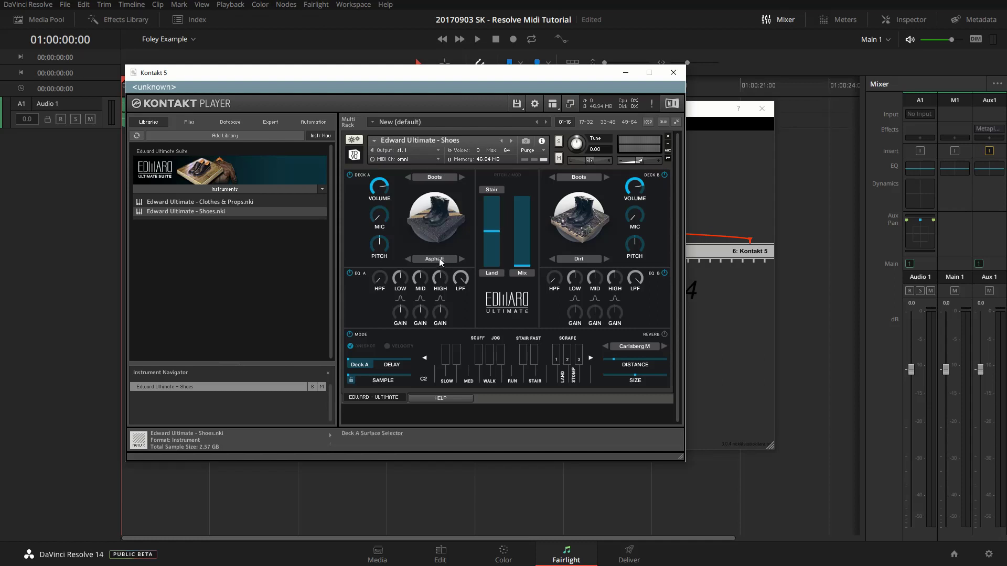
left_click(439, 258)
left_click(428, 316)
left_click(579, 258)
left_click(578, 443)
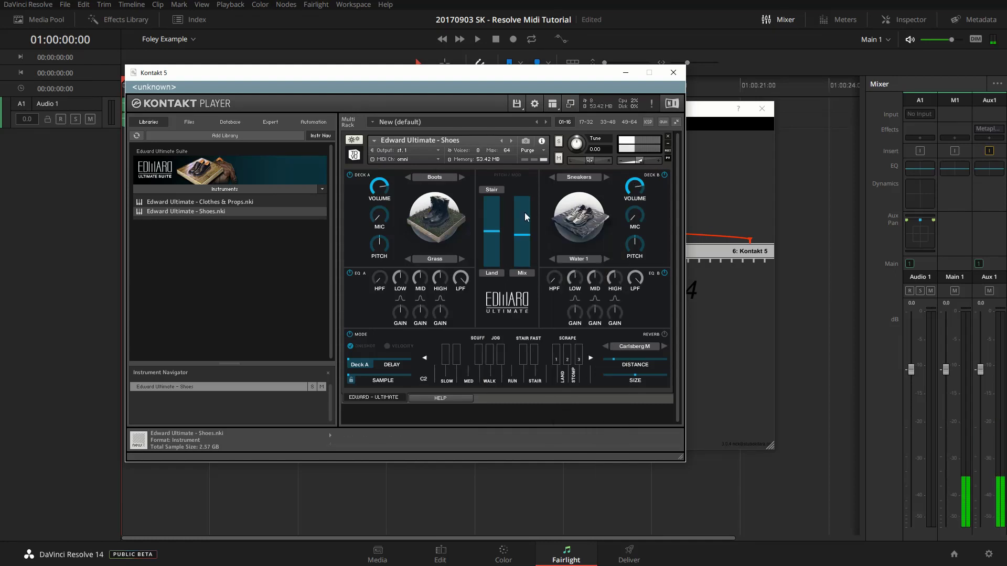
left_click(435, 258)
left_click(434, 272)
- Add the Clothes & Props instrument to the rack and close Kontakt 5
left_click_drag(199, 202, 356, 408)
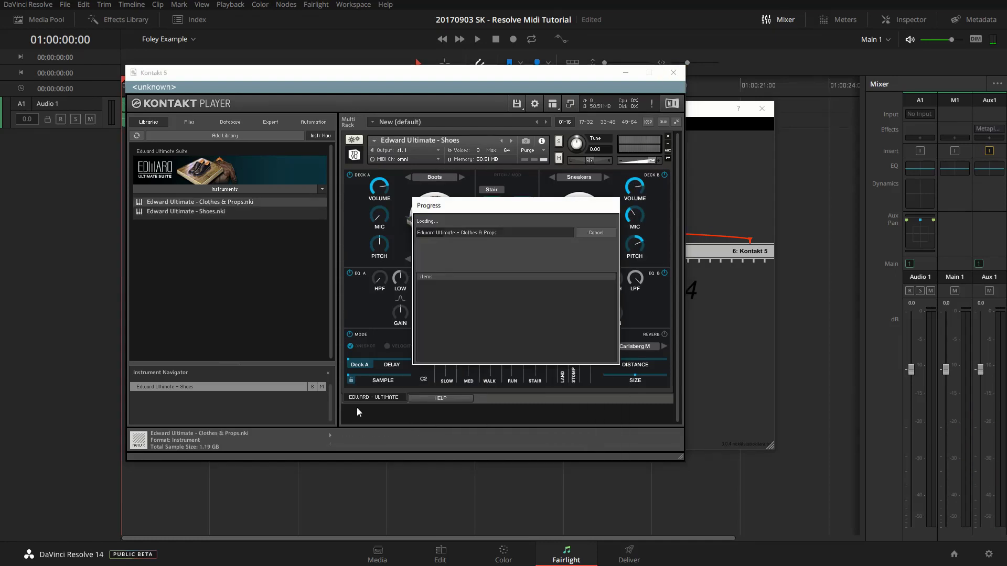
scroll(451, 399, "down", 5)
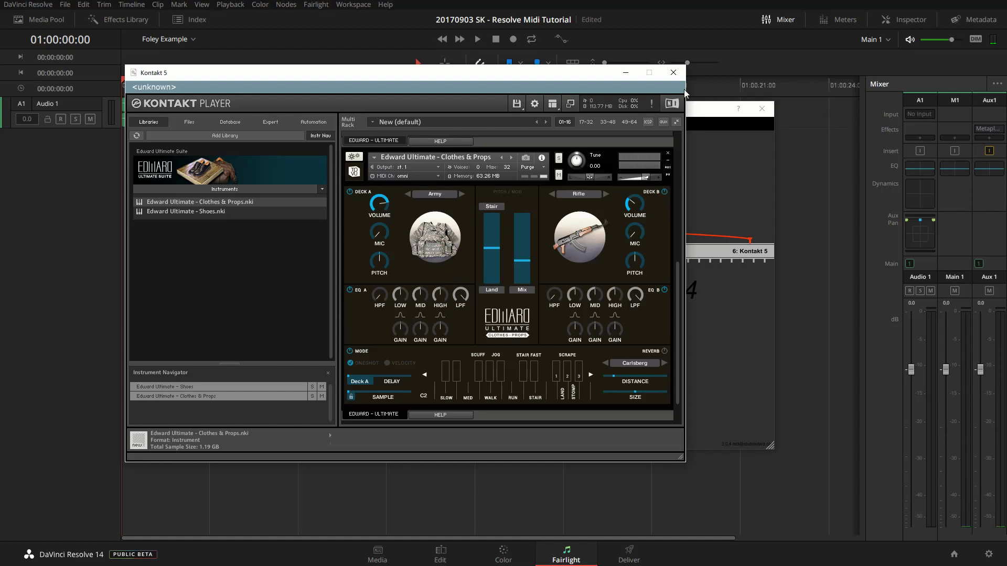
left_click(673, 73)
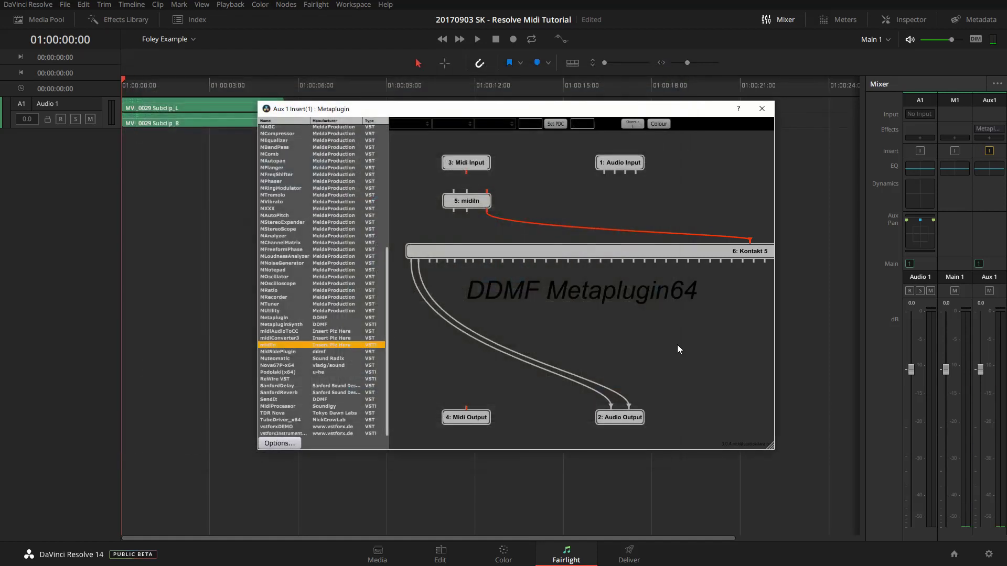
- Close Metaplugin and add a stereo track, Audio 2, below Audio 1
left_click(761, 110)
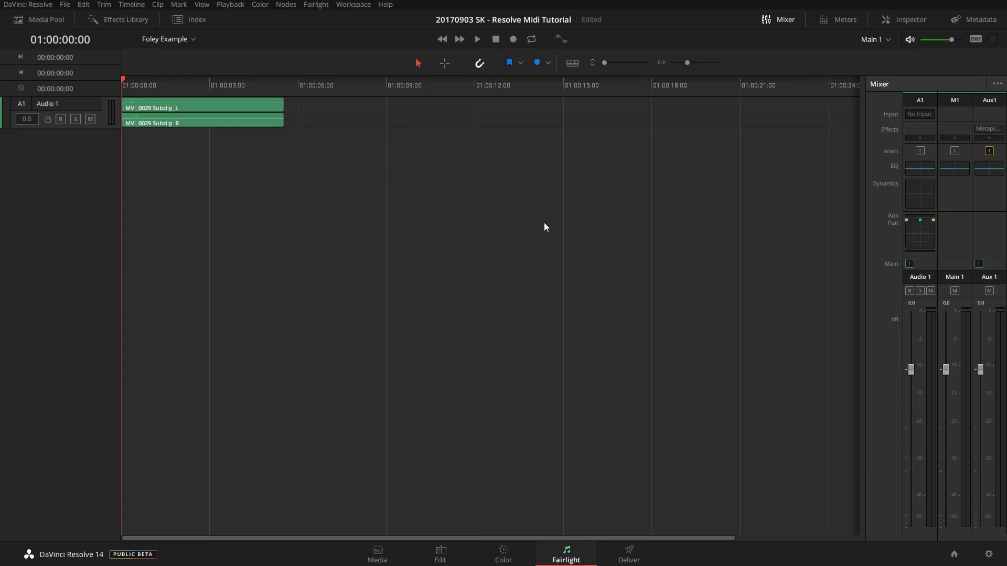
right_click(79, 171)
mouse_move(123, 179)
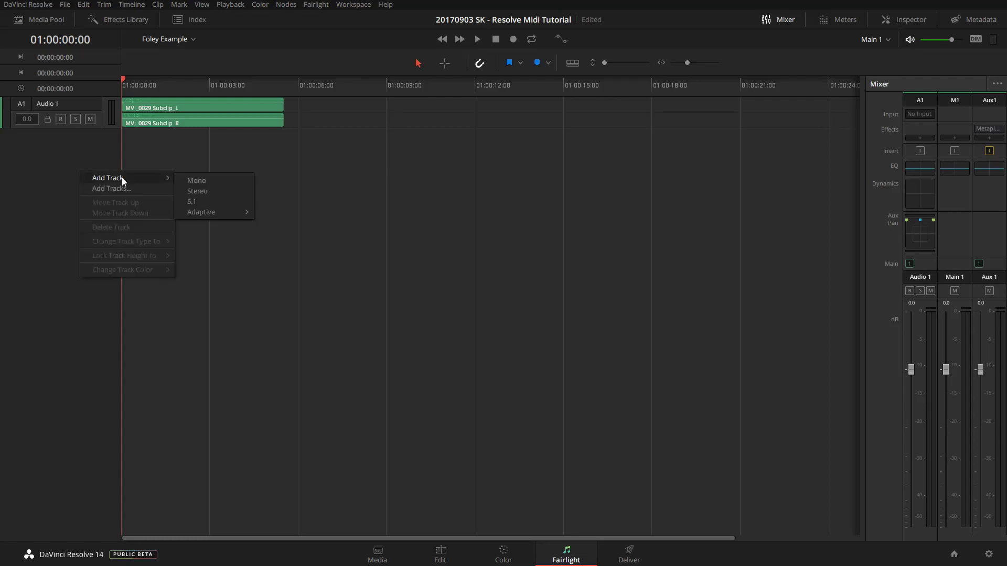
left_click(191, 192)
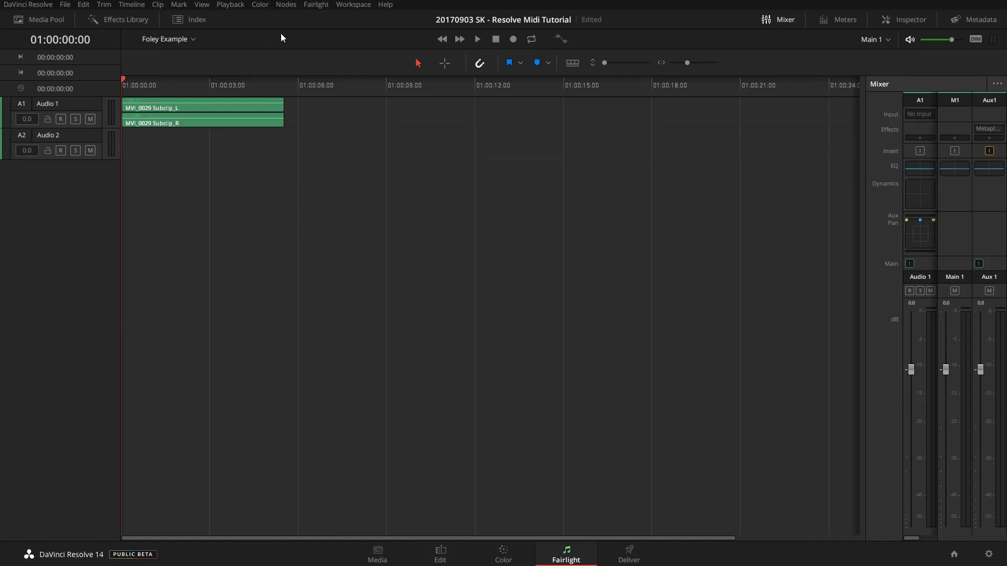
left_click(316, 5)
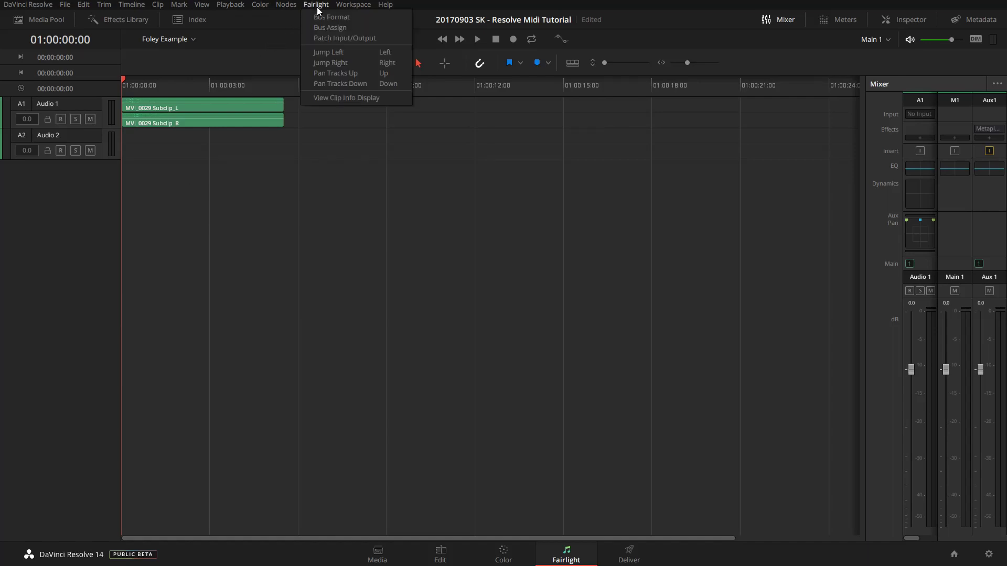
- In Patch Input/Output, select Aux Bus Out sources Aux 1-L and Aux 1-R
left_click(319, 38)
left_click(328, 94)
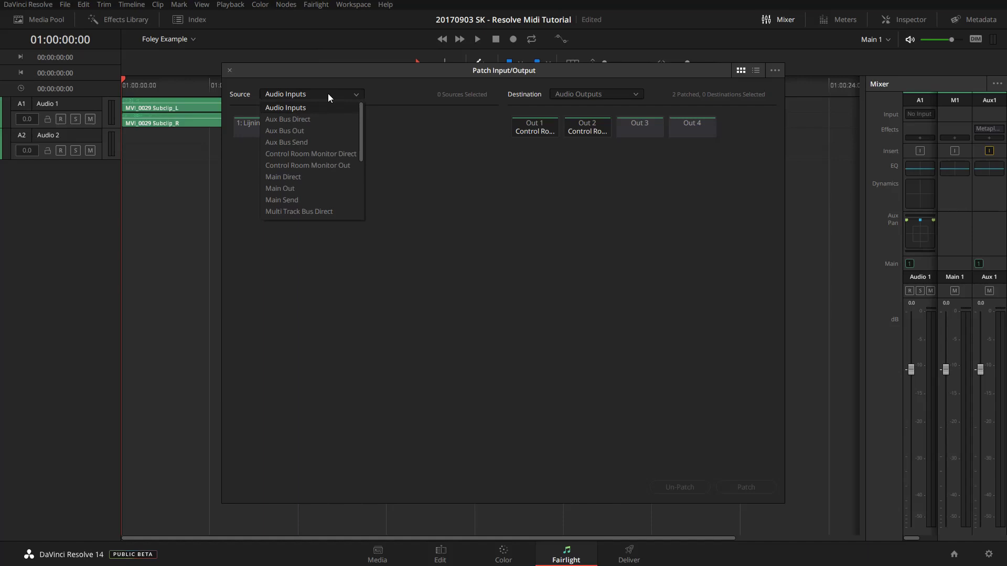
left_click(307, 132)
left_click(254, 130)
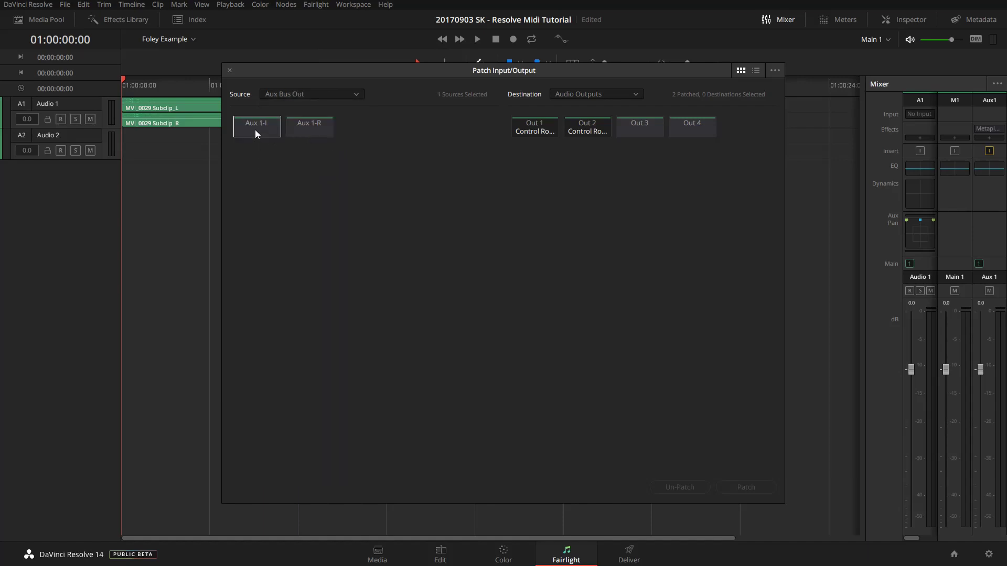
left_click(295, 130)
- Patch them to Track Input destinations Audio 2-L and Audio 2-R, then close the window
left_click(609, 96)
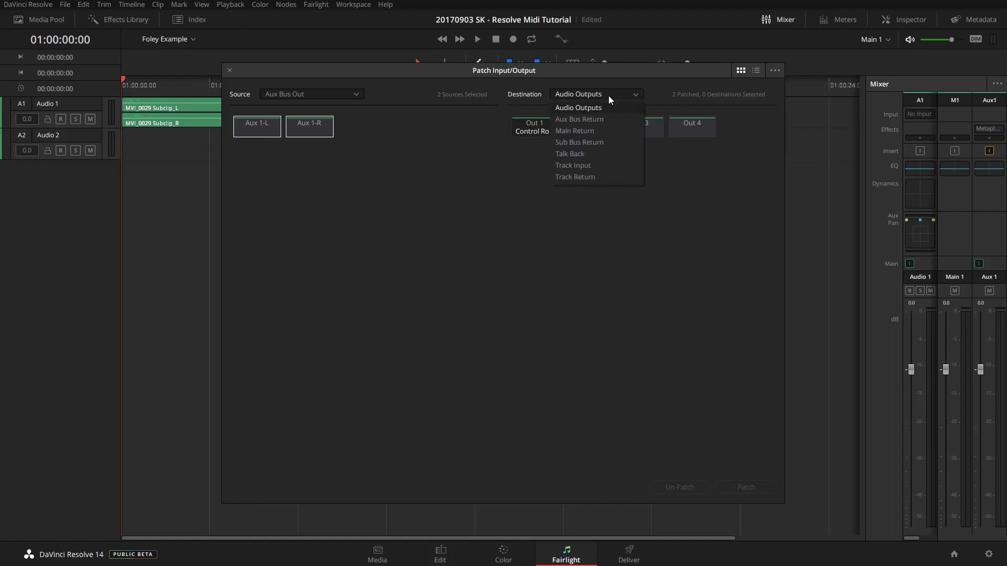
left_click(592, 166)
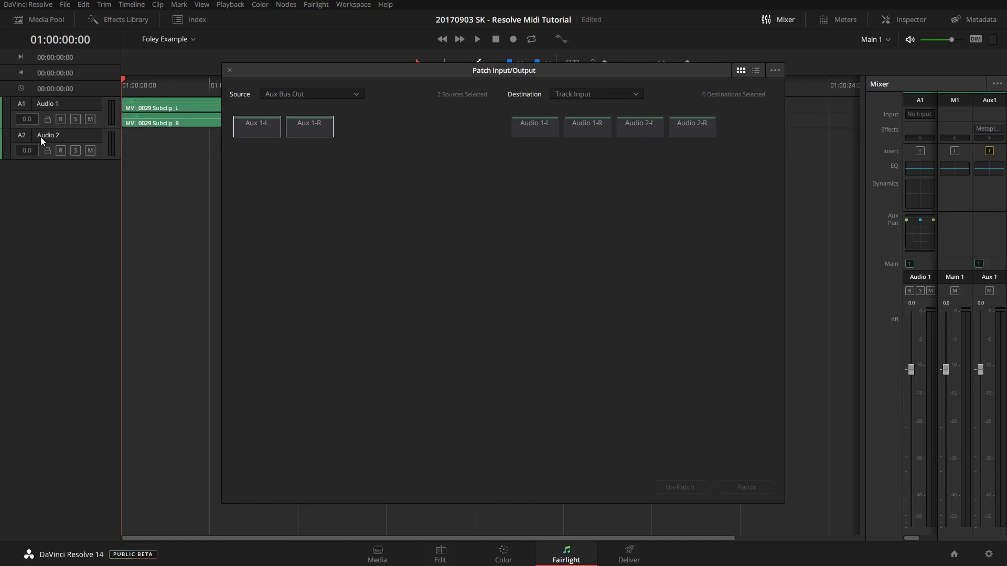
left_click(636, 126)
left_click(685, 126)
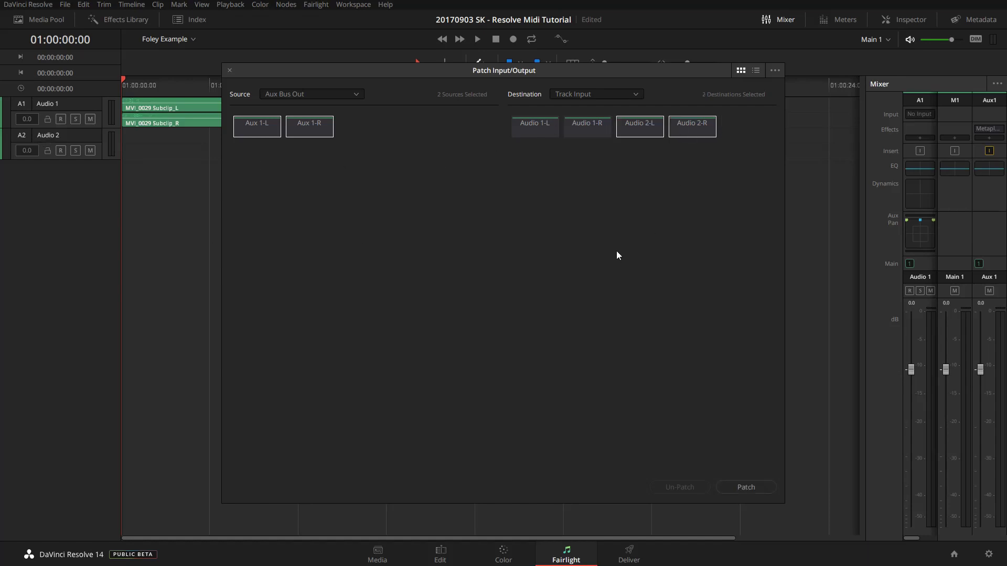
left_click(731, 487)
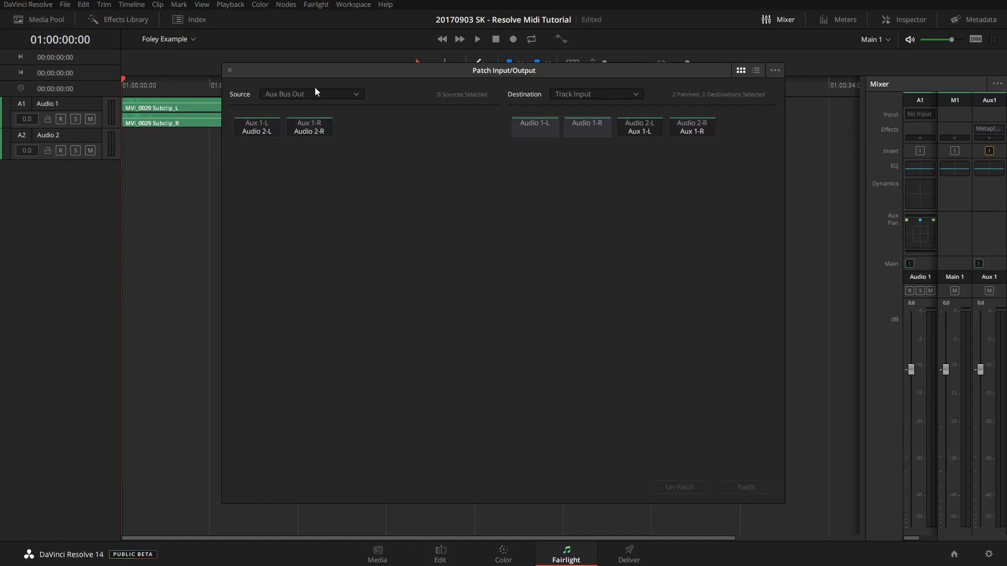
left_click(230, 71)
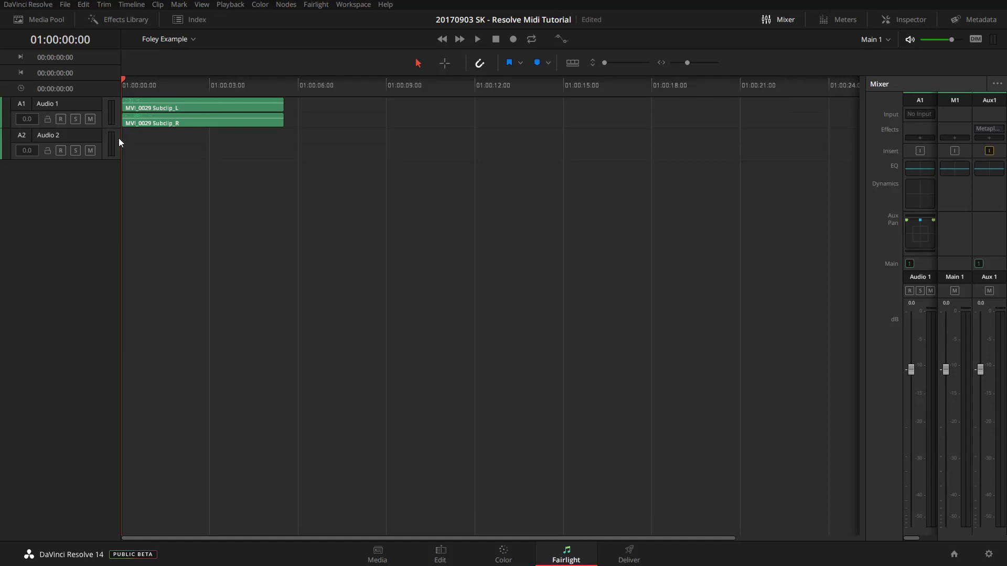
- Arm Audio 2, show the level meters, and start recording a take onto Audio 2
left_click(60, 151)
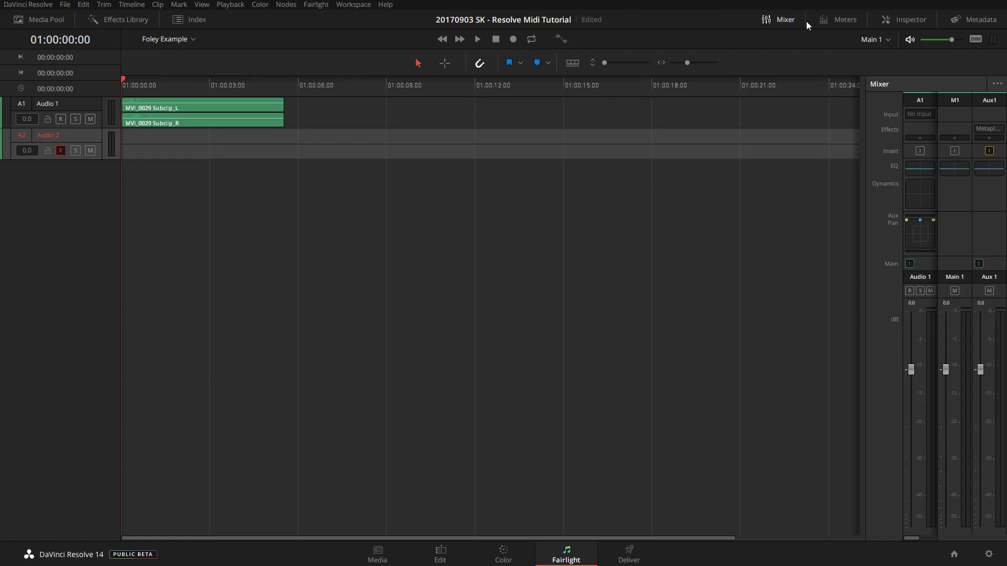
left_click(838, 19)
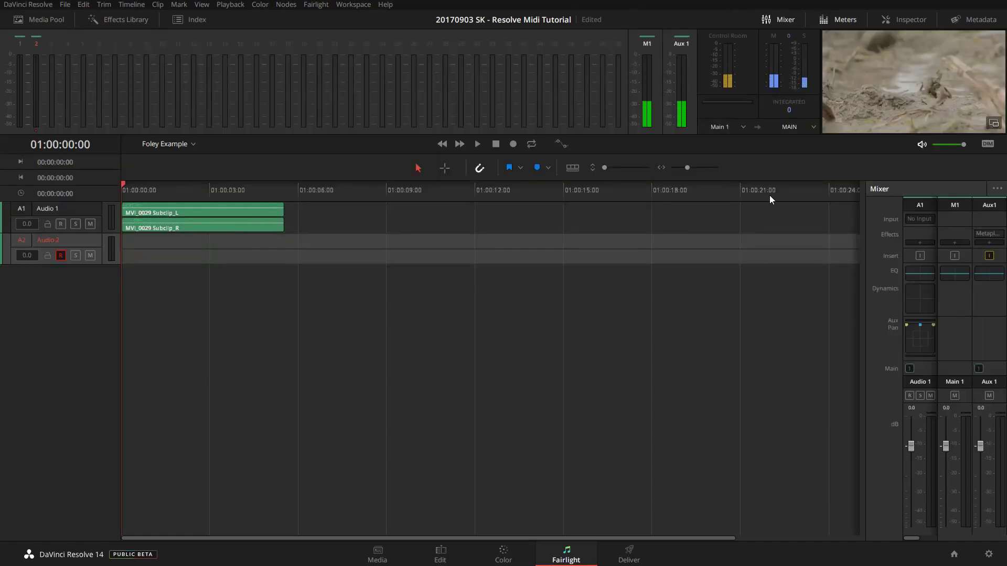
left_click(512, 144)
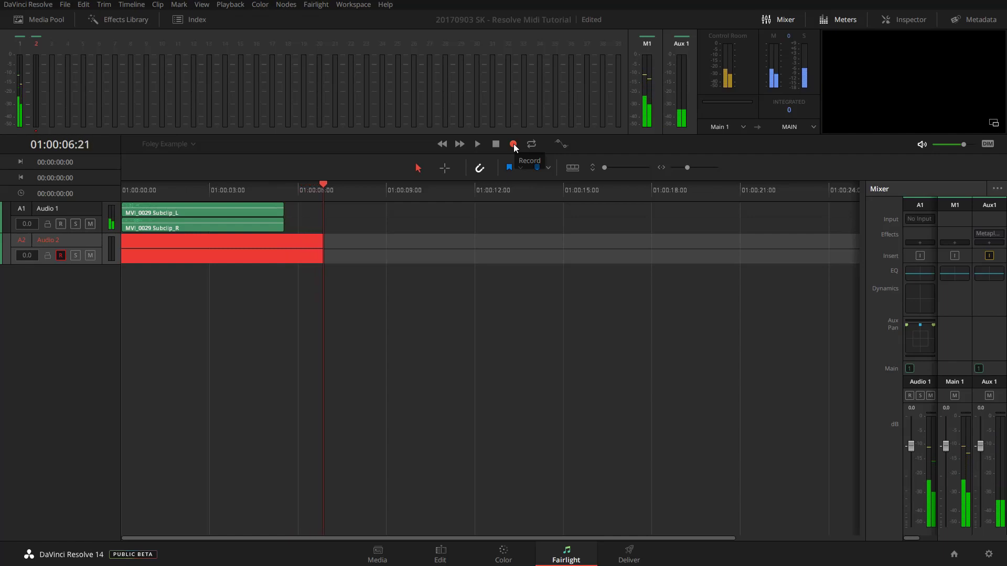
- Stop recording, rewind to the start, mute Audio 1 and play back the FL capture take
left_click(513, 144)
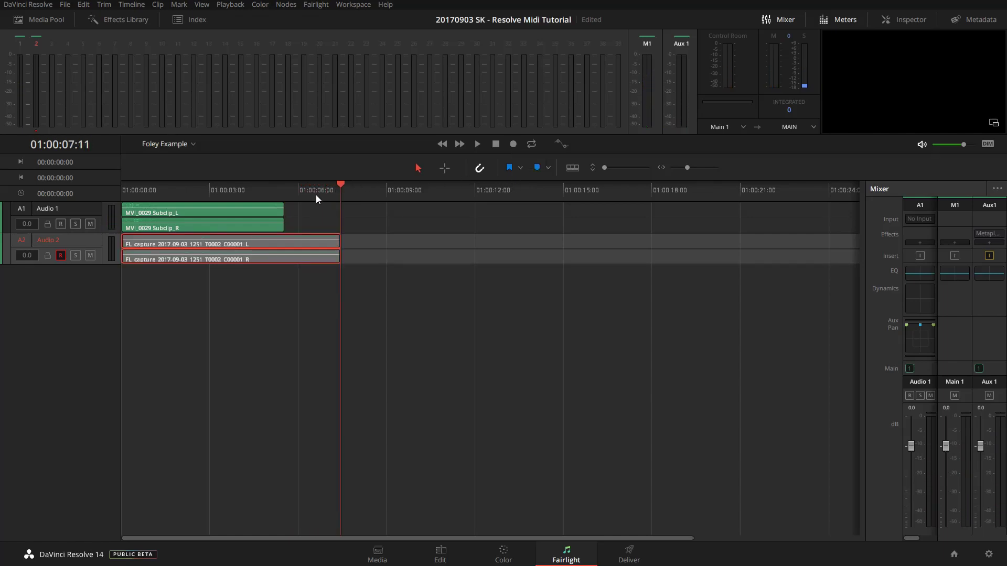
left_click_drag(185, 187, 109, 202)
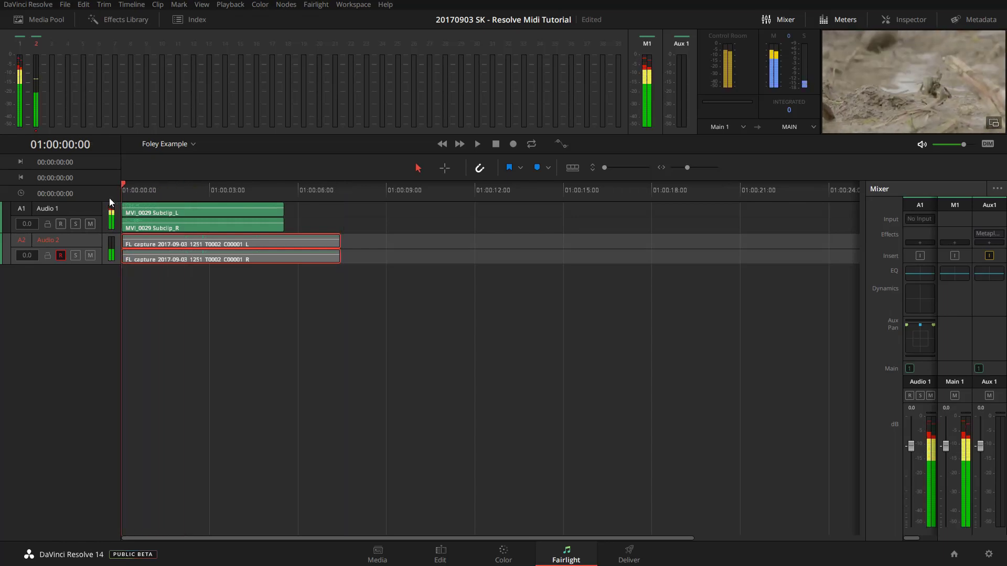
left_click(90, 224)
key("space")
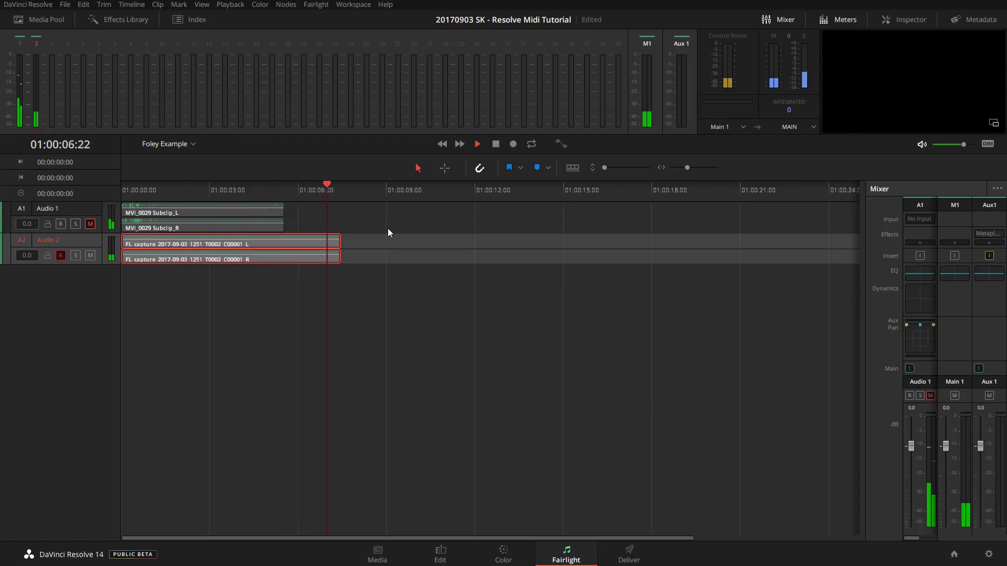
- Stop playback of the recorded take
key("space")
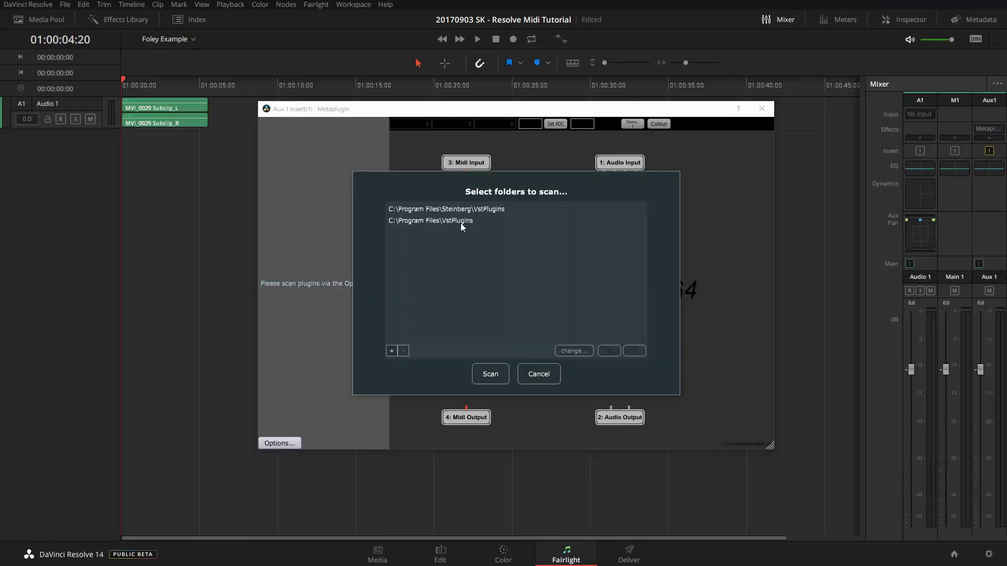
- Scan the two listed VST folders for plugins, then close the Iowa Piano and Metaplugin windows
left_click(491, 373)
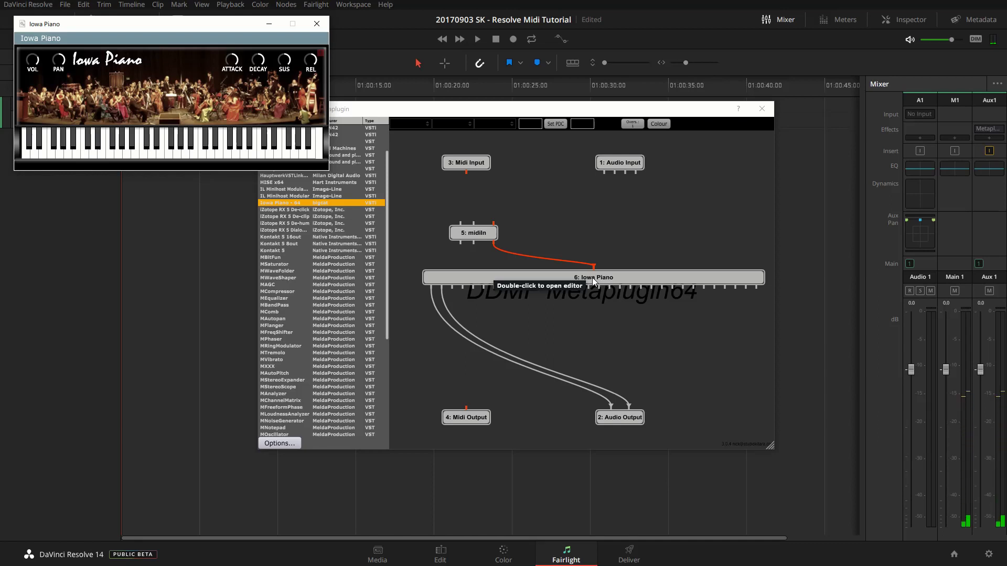
left_click(316, 23)
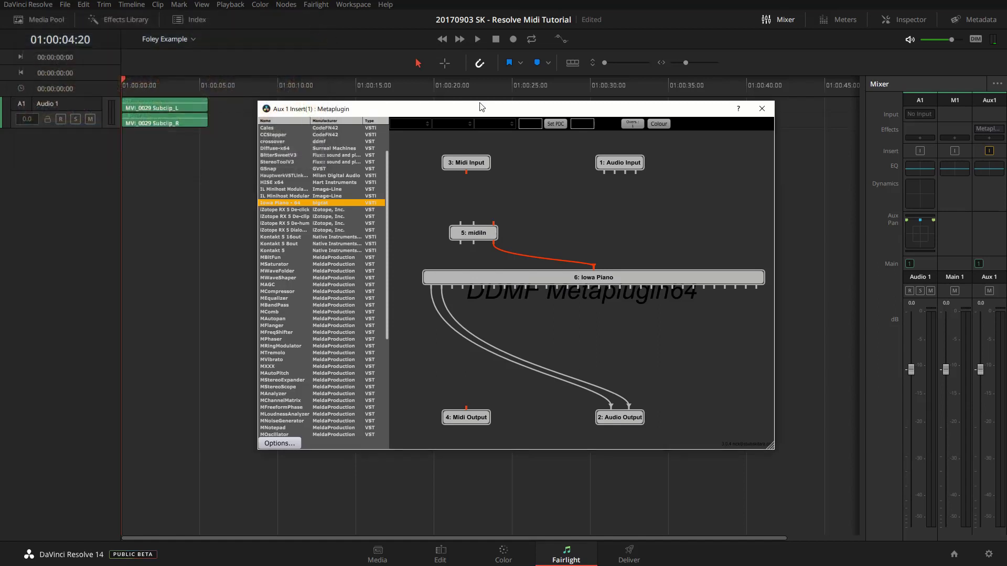
left_click(762, 109)
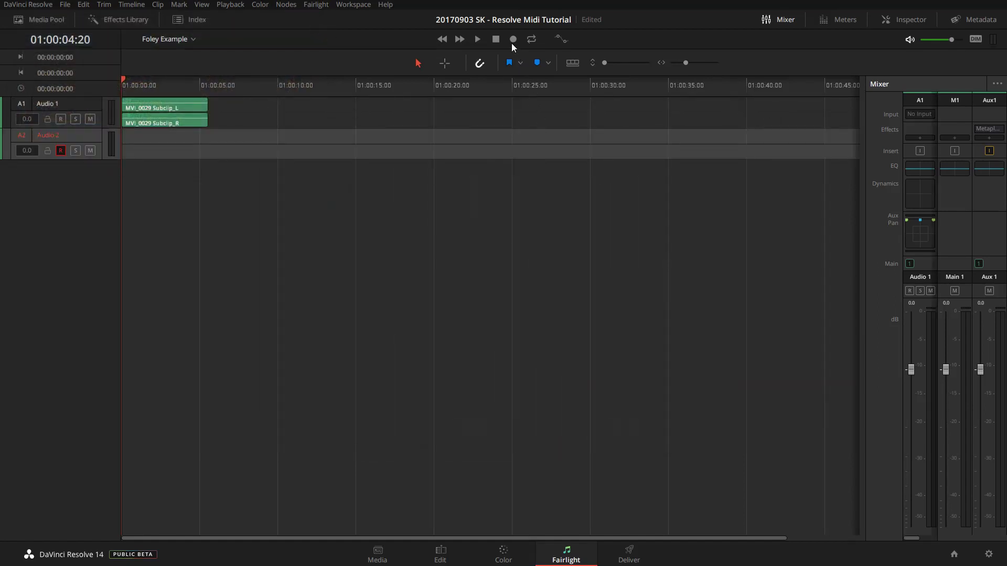
- Record an 8-second piano take onto Audio 2, then rewind and play it back
left_click(513, 40)
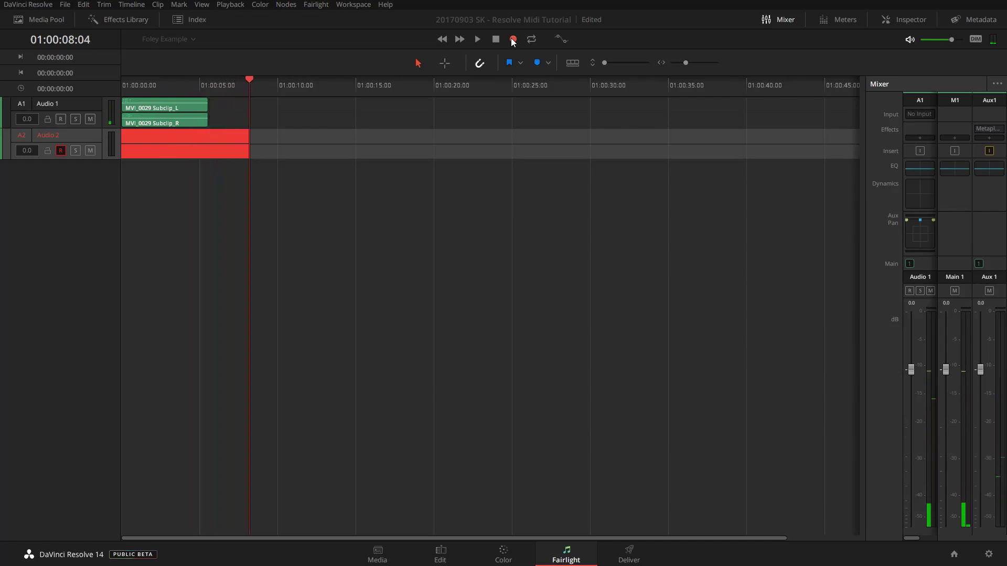
left_click(513, 41)
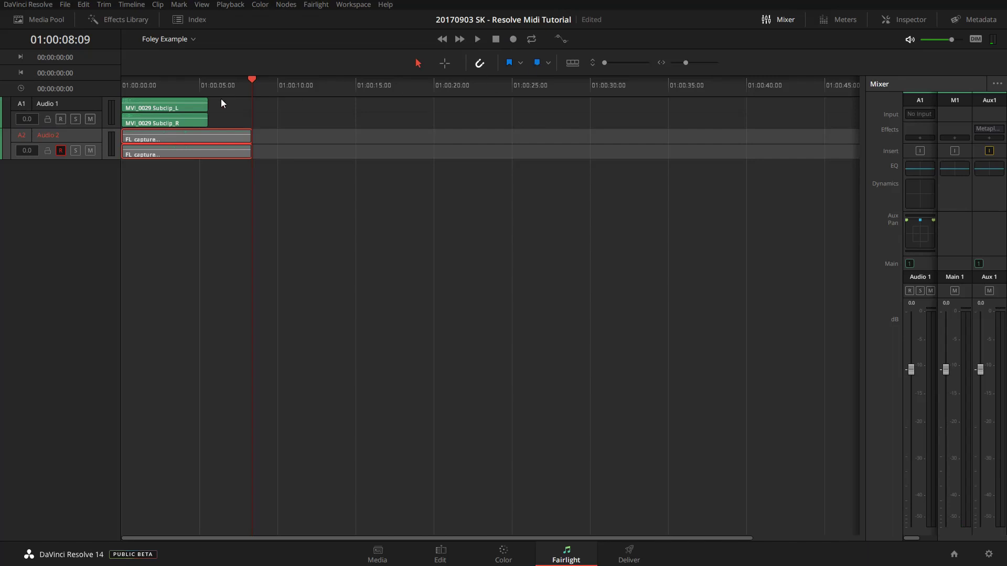
left_click_drag(181, 84, 126, 81)
key("space")
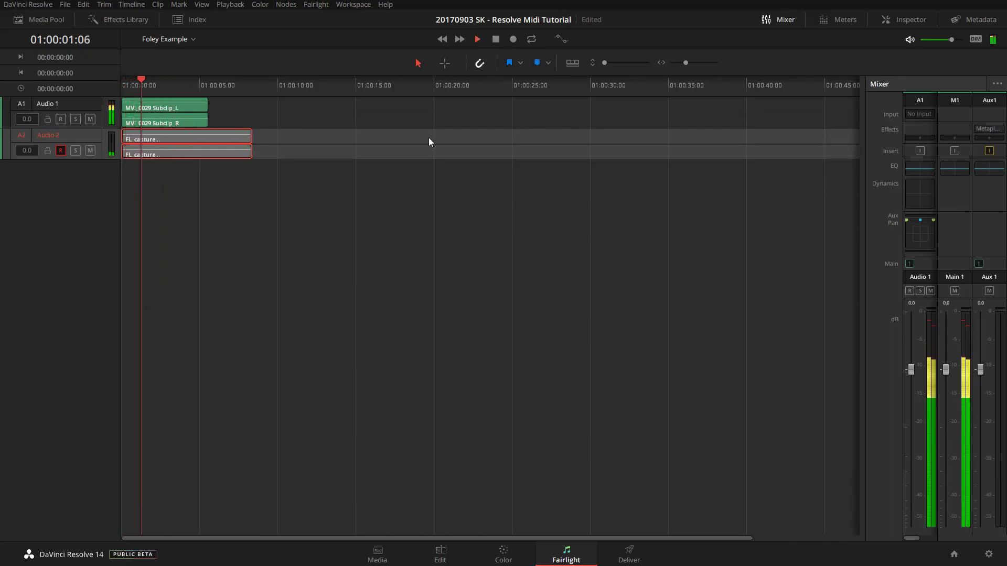